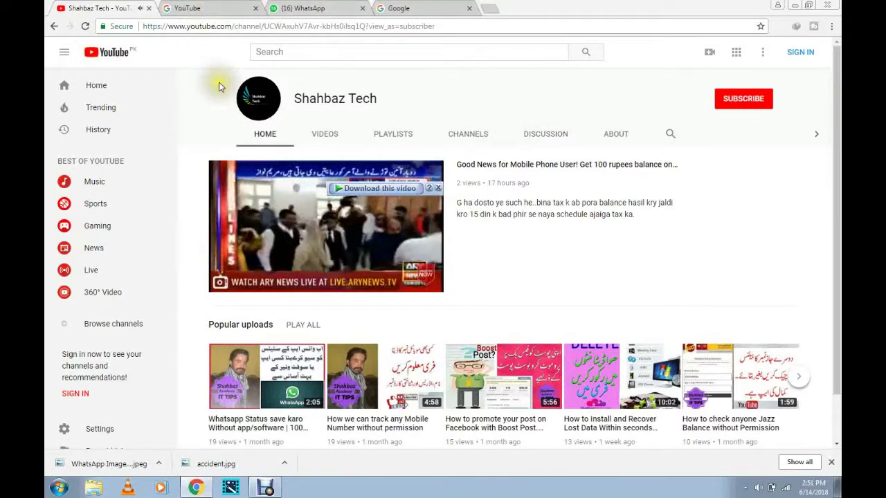
- Sign in to YouTube by entering the account password on the Google sign-in page
click(801, 54)
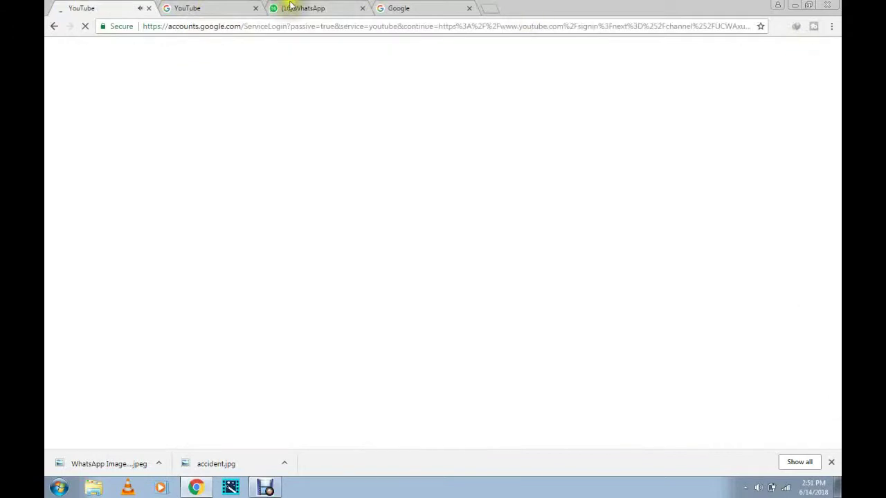
click(201, 11)
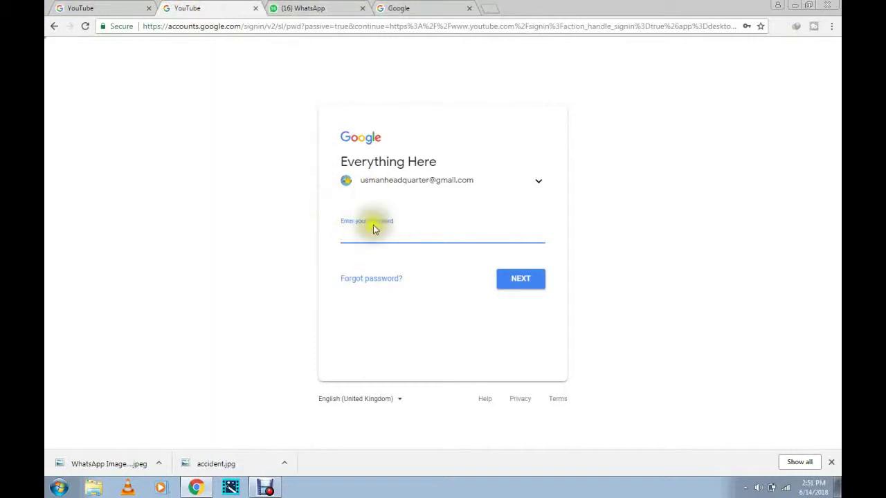
click(410, 234)
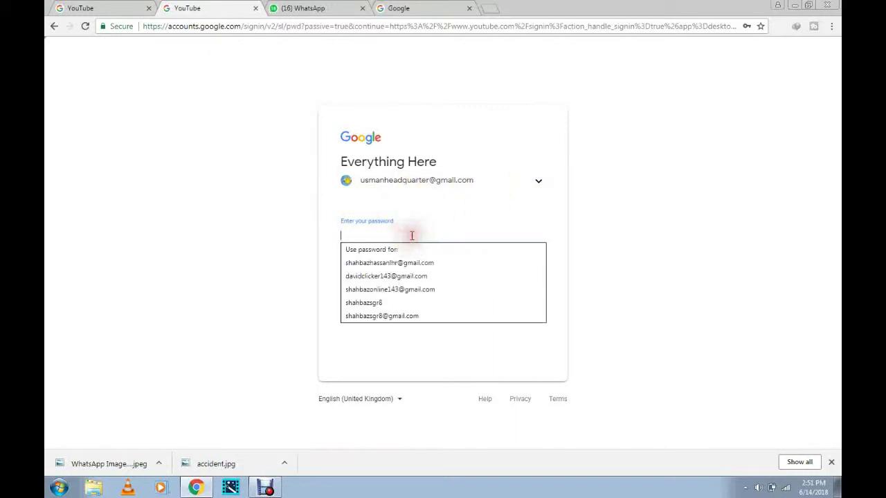
text(•)
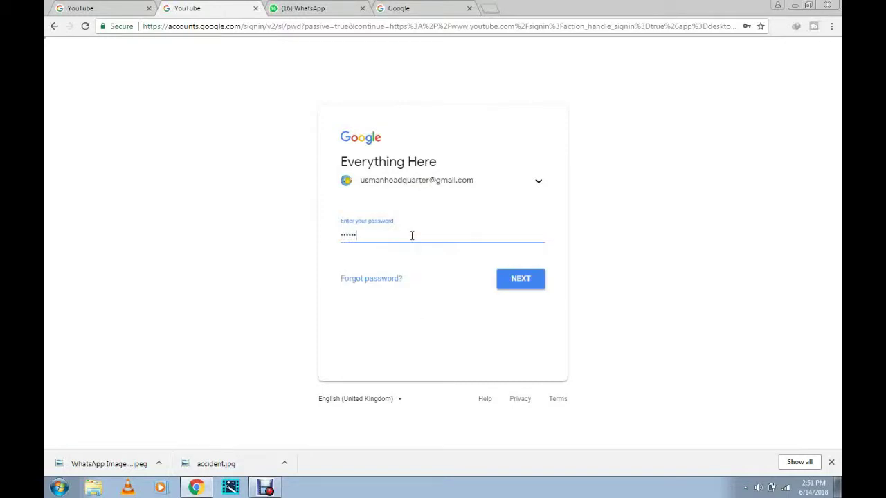
click(519, 283)
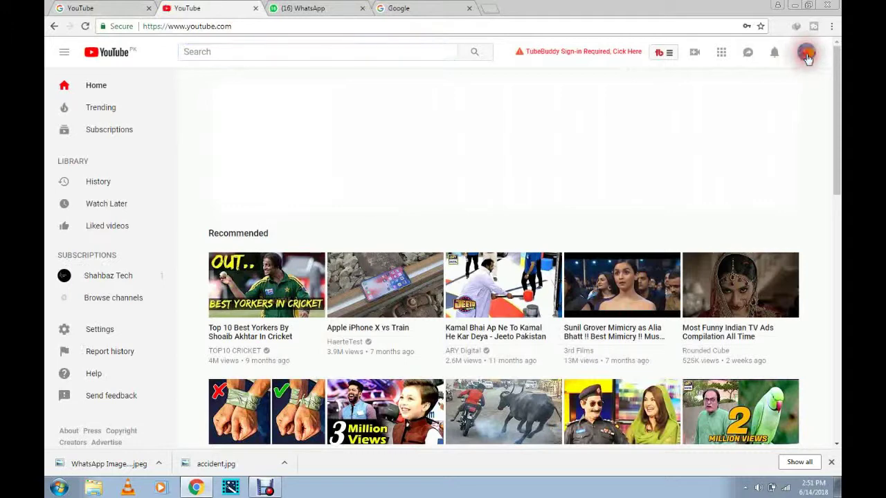
- Open the account's own channel in customisation mode and look over its channel art, description, uploads and subscriptions sections
click(807, 58)
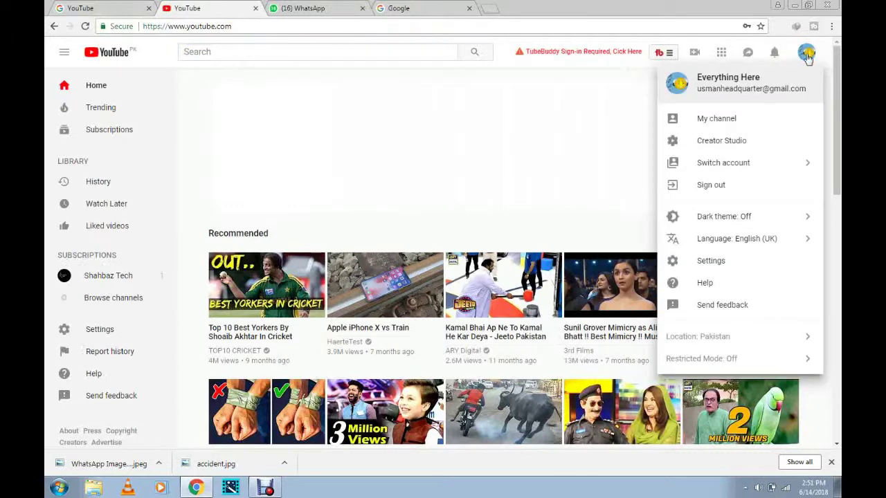
click(717, 123)
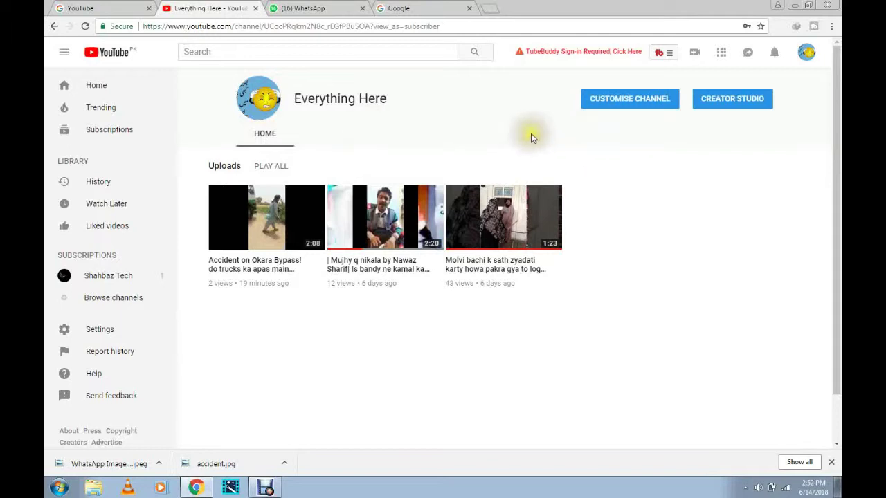
click(629, 109)
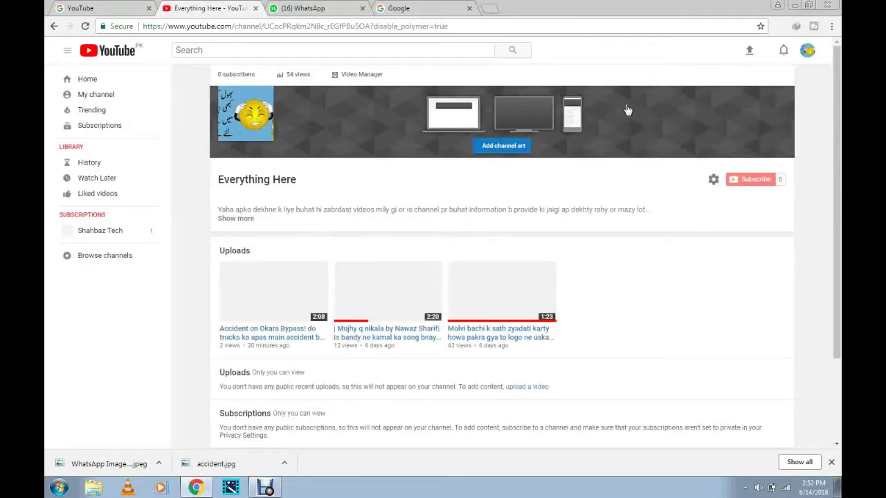
click(482, 153)
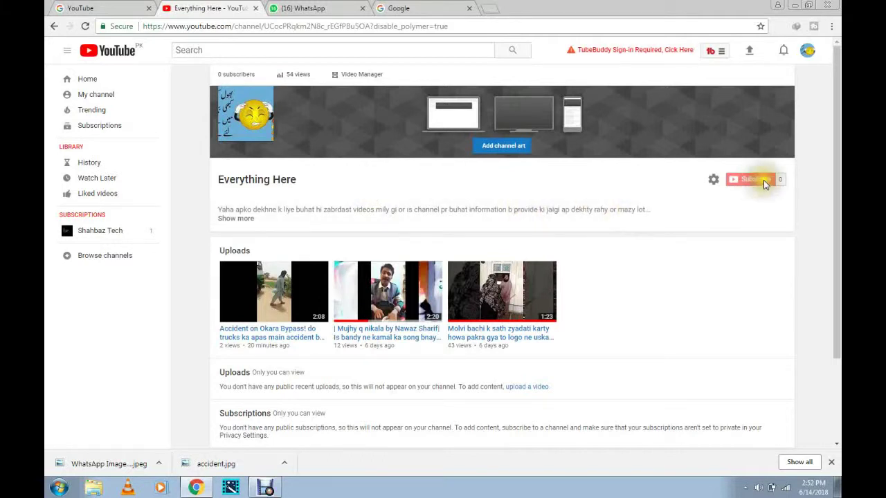
drag(836, 170, 837, 234)
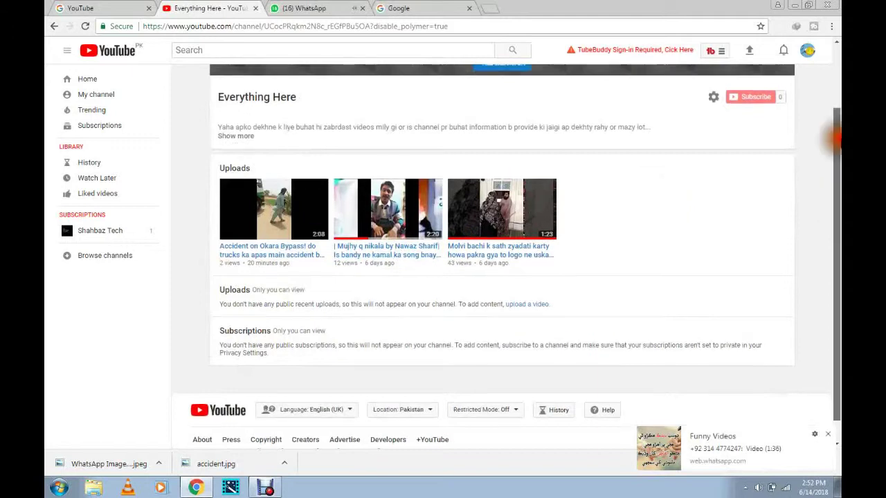
drag(836, 208, 836, 146)
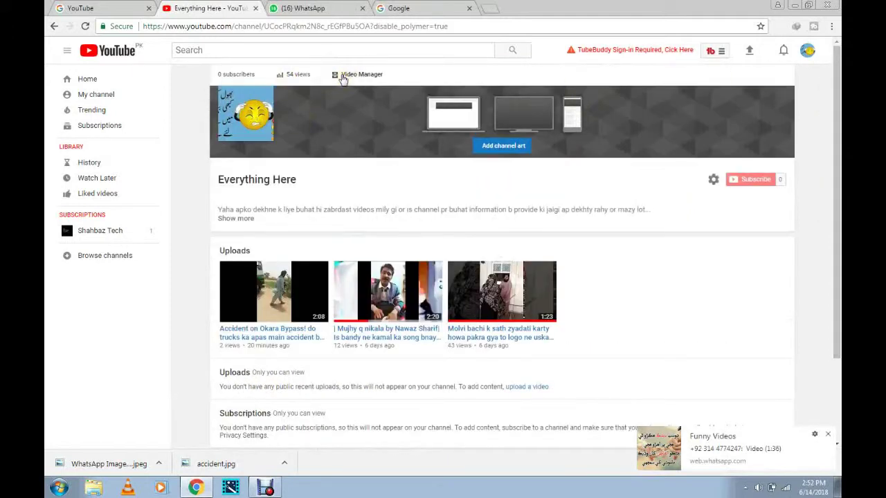
- Return to the YouTube home page and open Creator Studio for the signed-in account
click(75, 80)
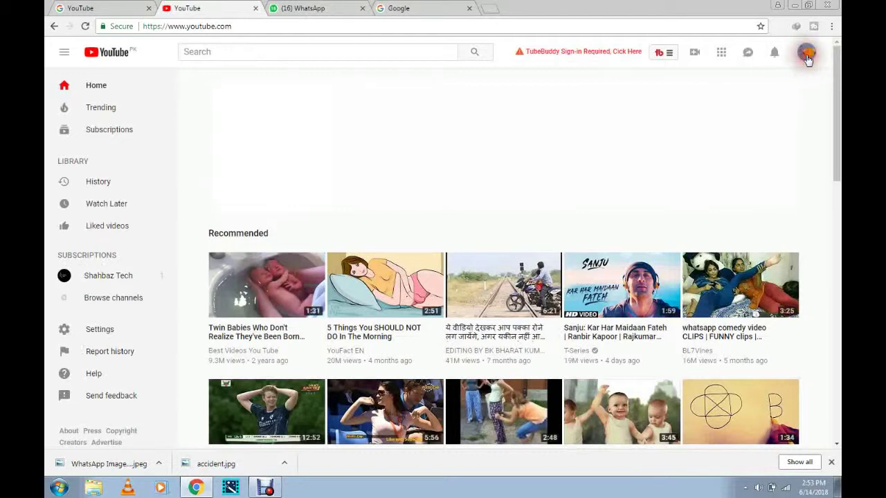
click(807, 59)
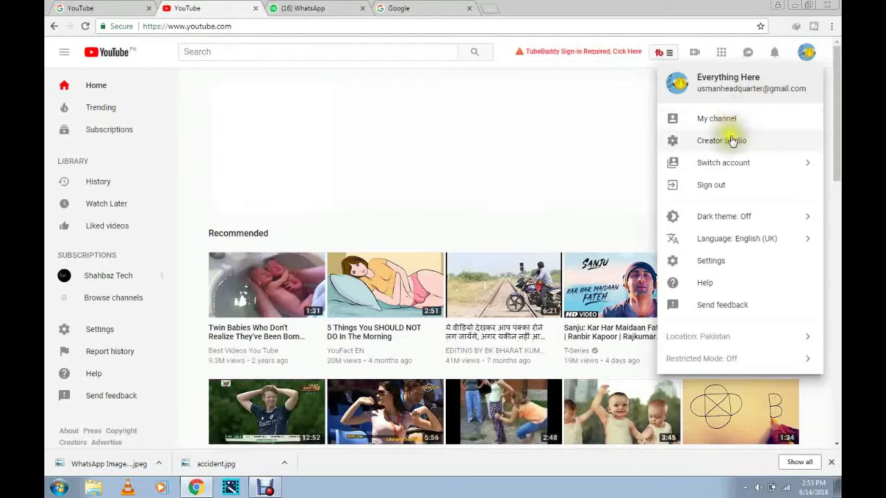
click(732, 140)
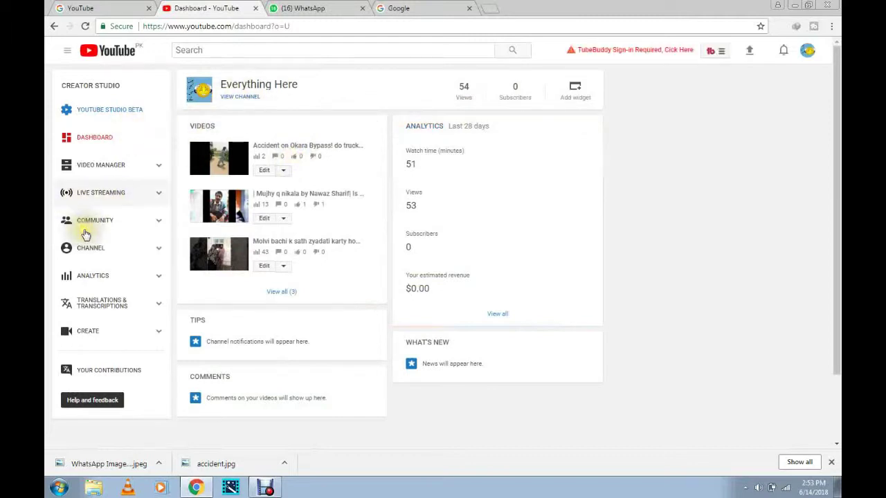
- Open the channel's Status and Features page and review its copyright, community guidelines and feature eligibility sections
click(131, 252)
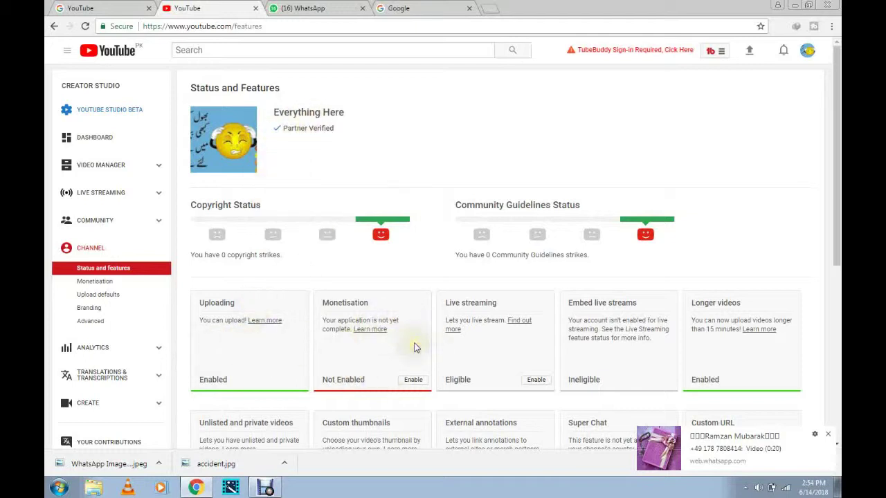
drag(835, 207, 833, 290)
drag(838, 277, 836, 199)
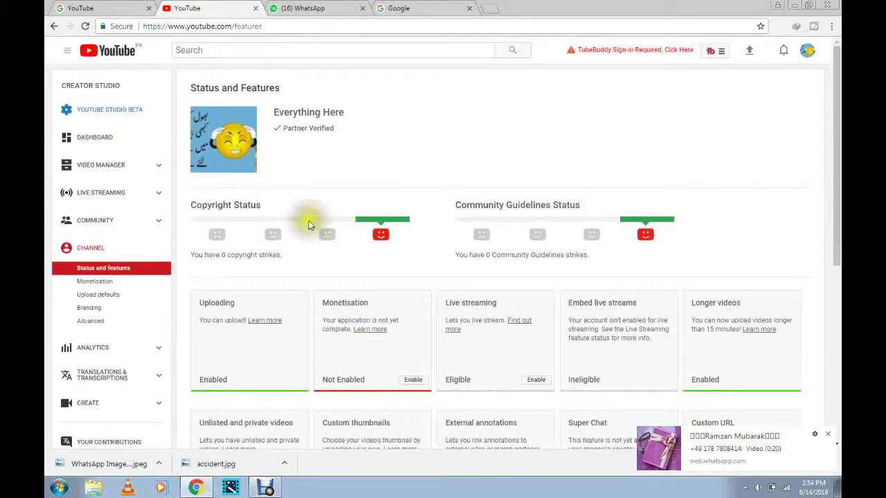
- Check the Creator Studio dashboard and the channel's own page, and return to the dashboard
click(102, 142)
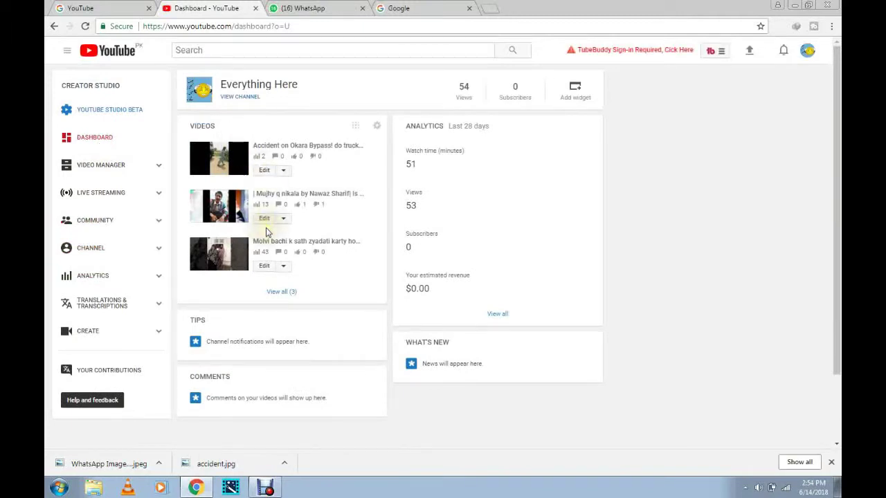
click(236, 99)
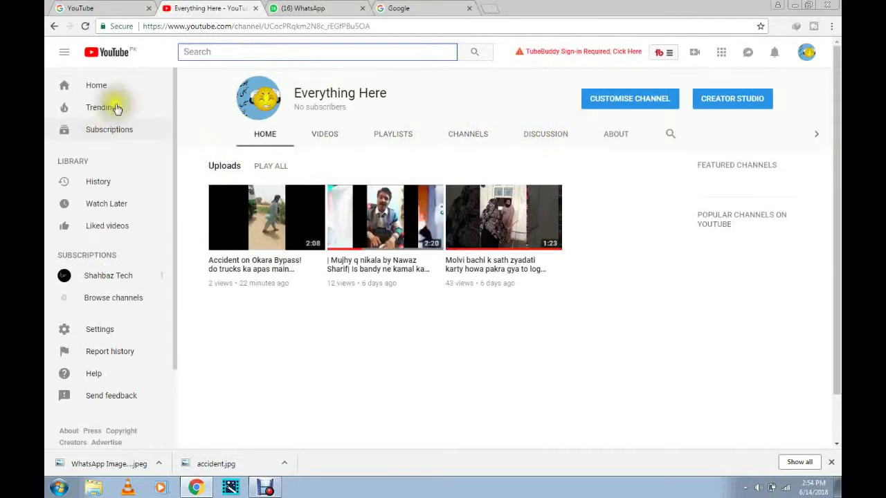
click(55, 26)
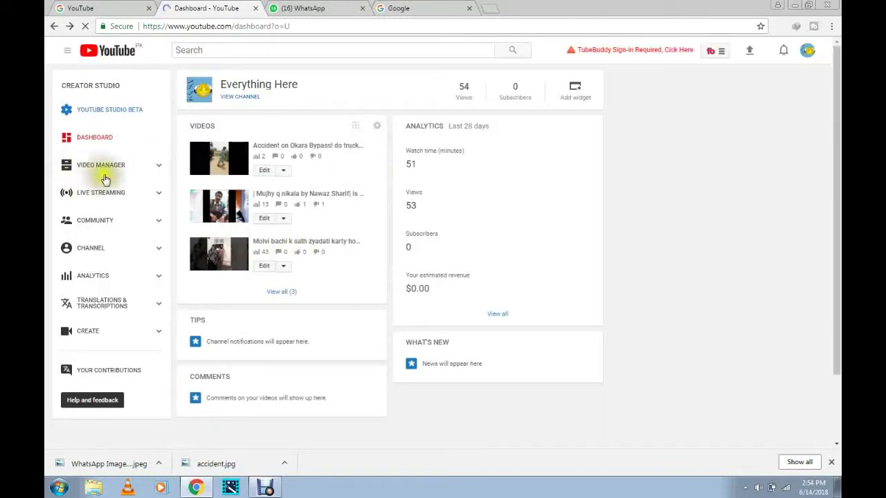
- Enter "everything here funny videos" as the channel keywords in the channel's Advanced settings
click(141, 253)
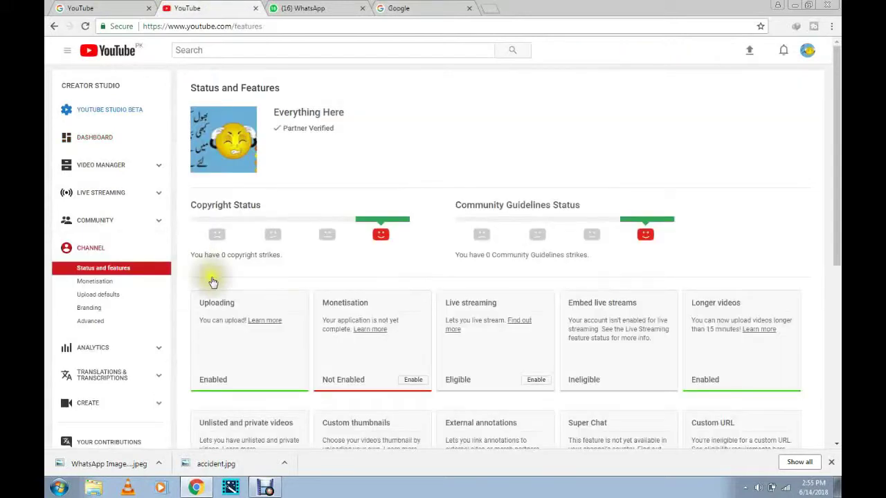
click(97, 322)
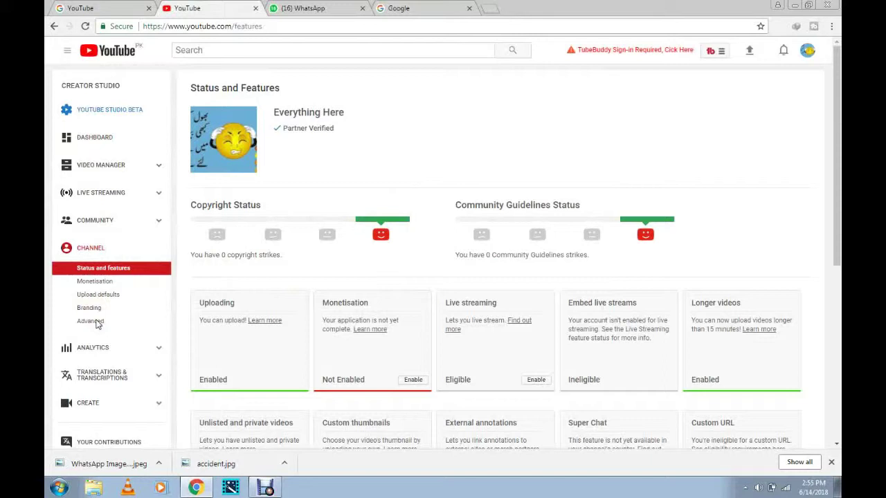
click(97, 323)
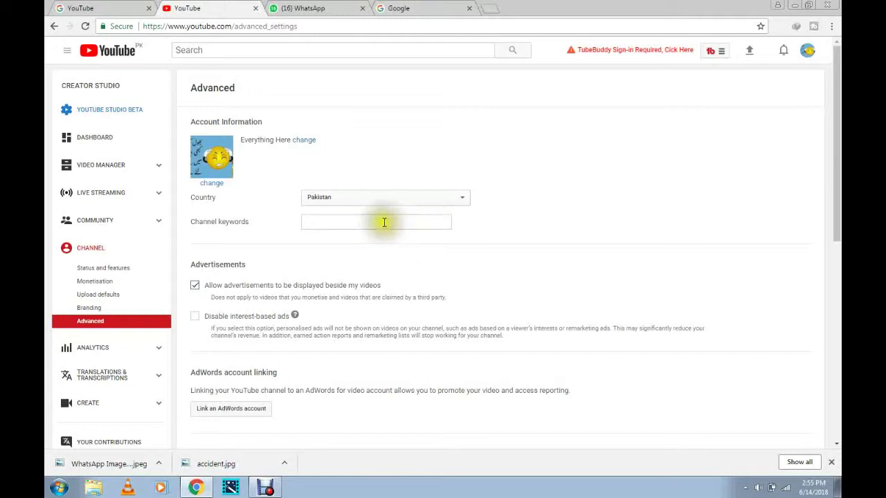
click(323, 222)
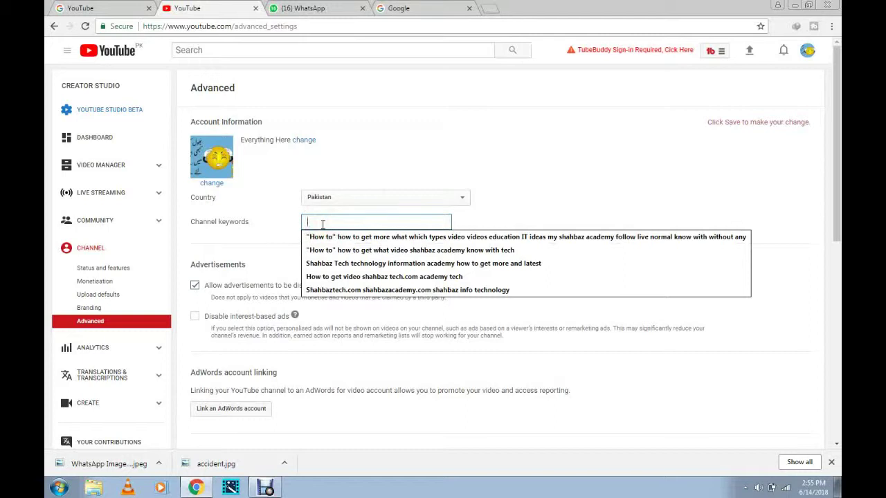
text(we)
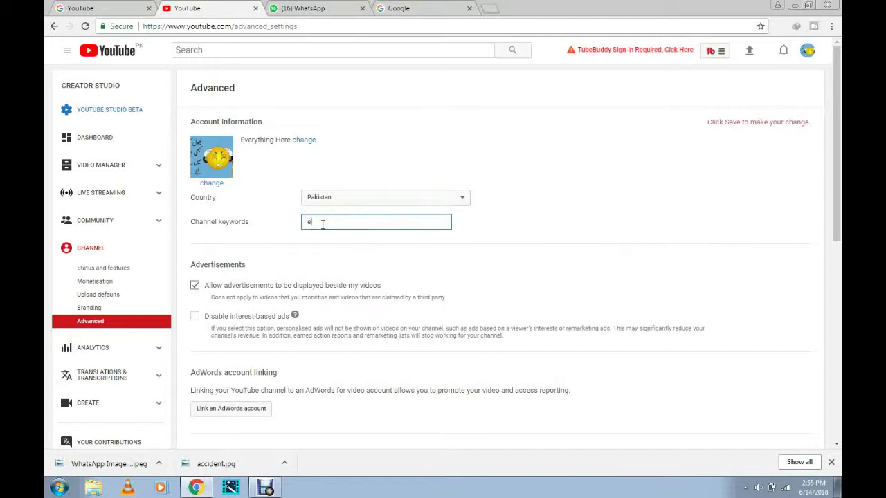
text(verything here  funny videos)
- Review the associated website, channel recommendations and subscriber count options, and save the Advanced settings
drag(837, 201, 837, 236)
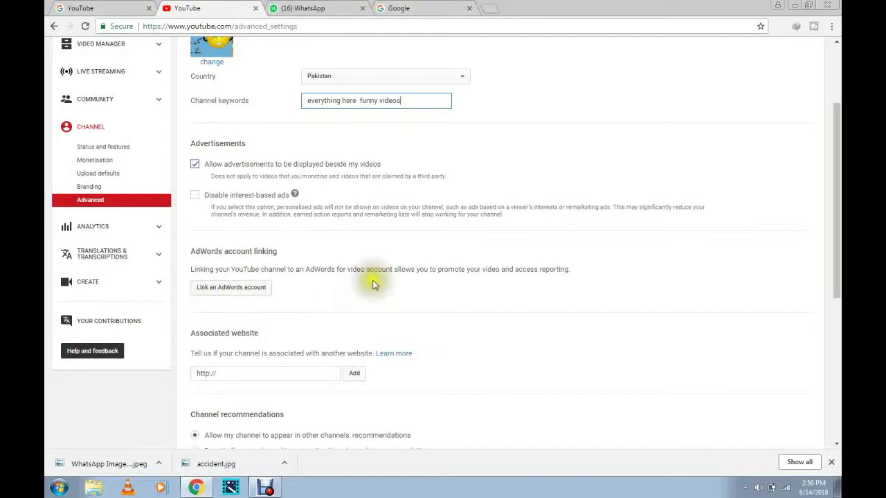
drag(837, 187, 838, 247)
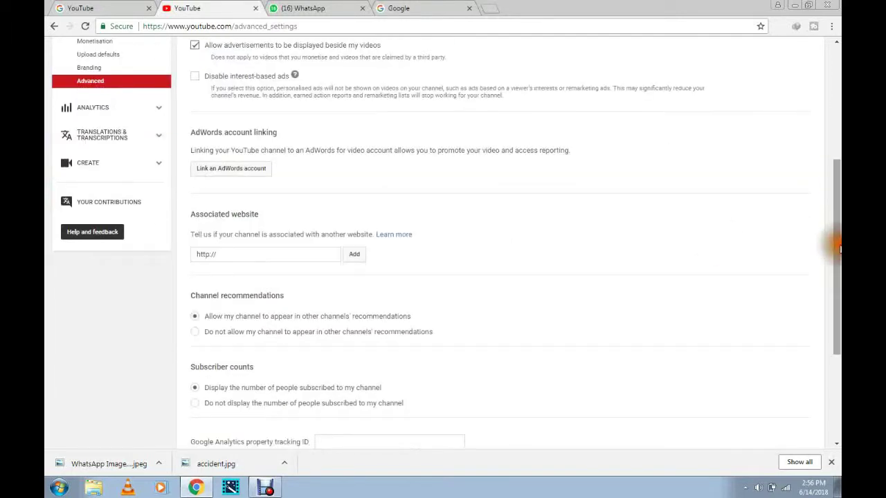
click(220, 256)
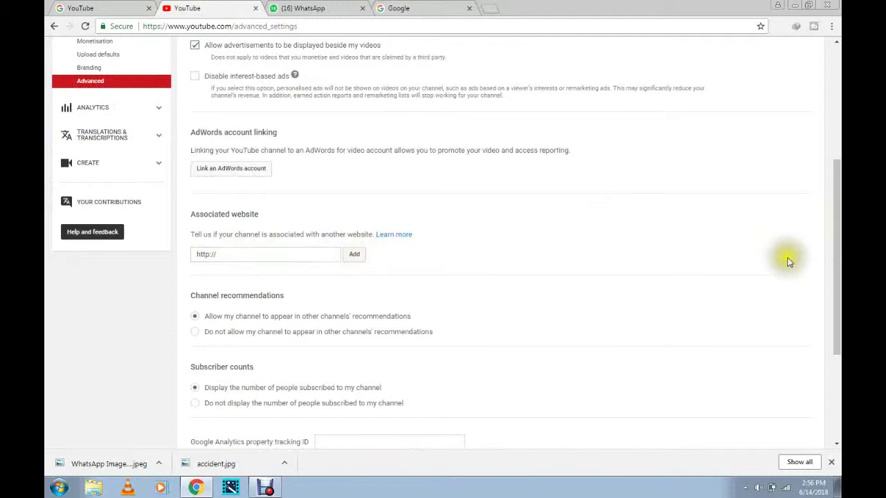
drag(838, 272, 829, 316)
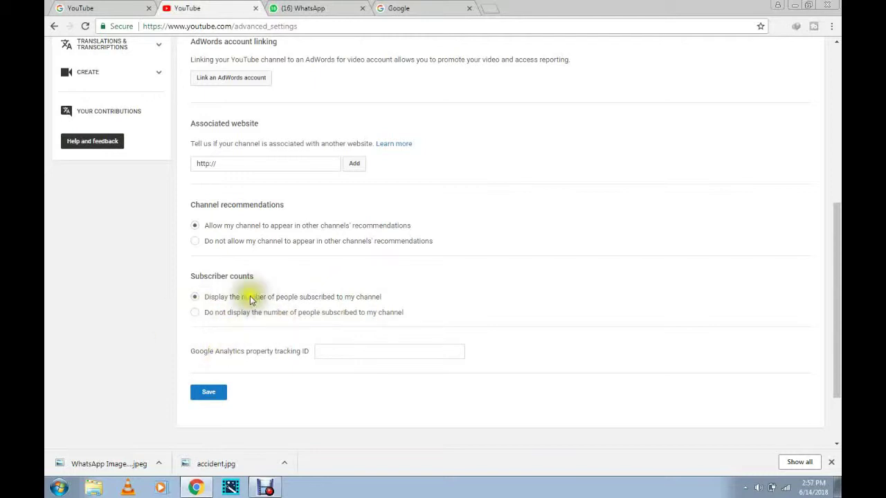
click(209, 393)
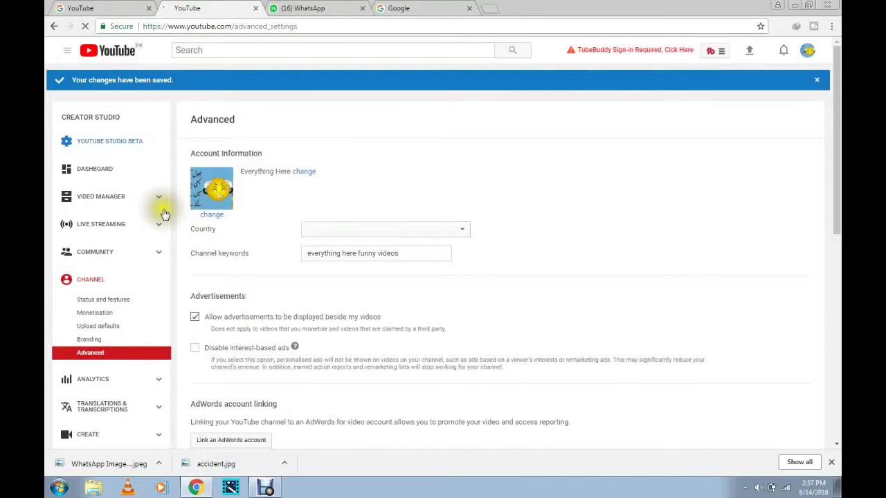
- Set the default category for uploaded videos to Entertainment in the channel's upload defaults
click(108, 332)
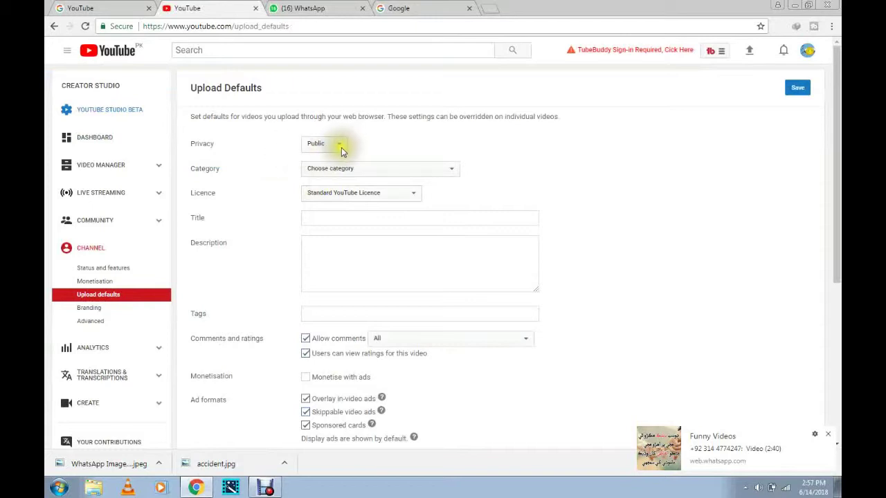
click(450, 169)
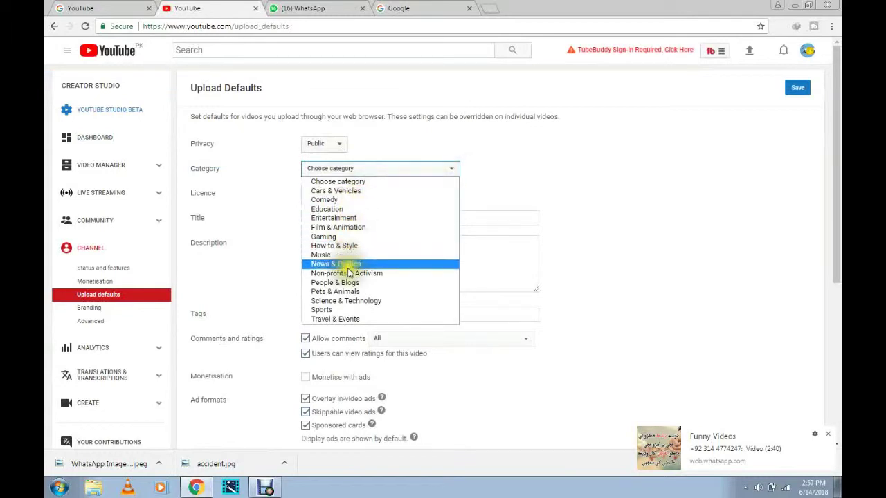
click(342, 219)
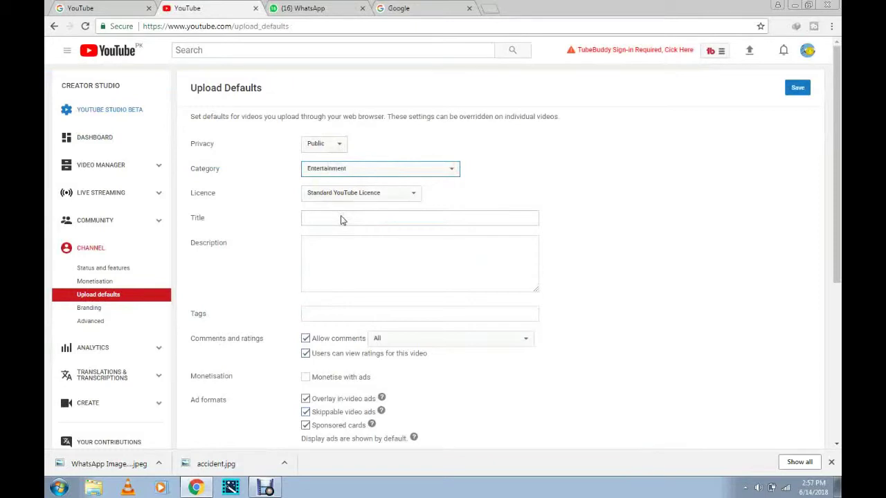
click(341, 219)
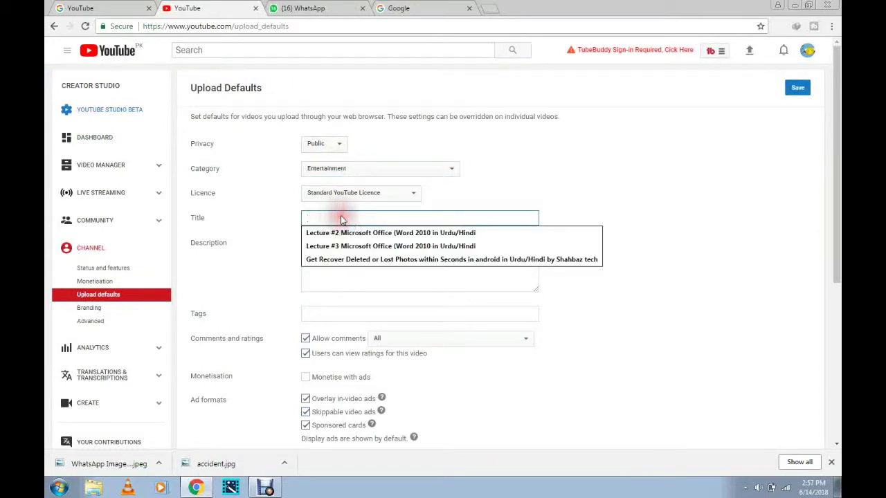
click(653, 209)
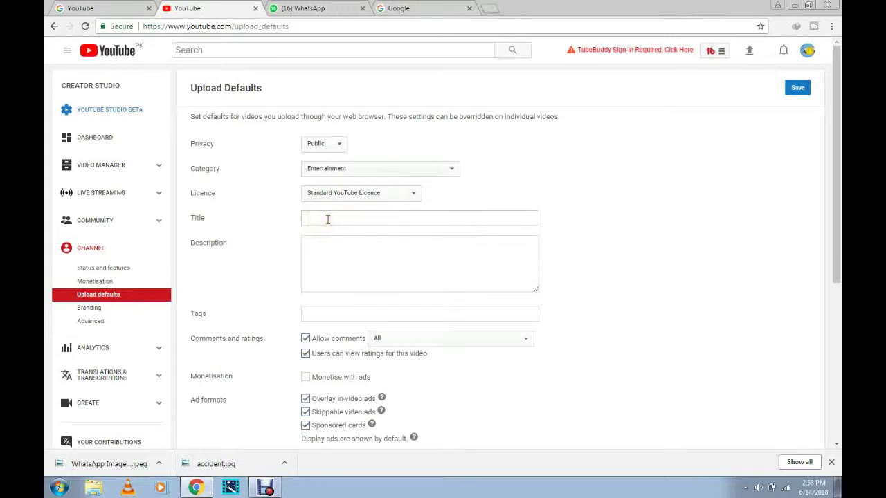
click(341, 259)
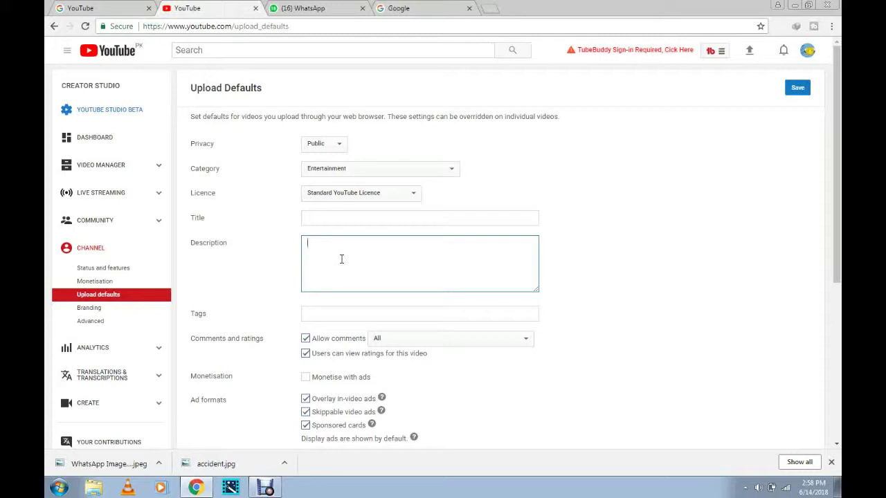
- Enter "how to get informaion" as the default tags for uploaded videos
click(362, 315)
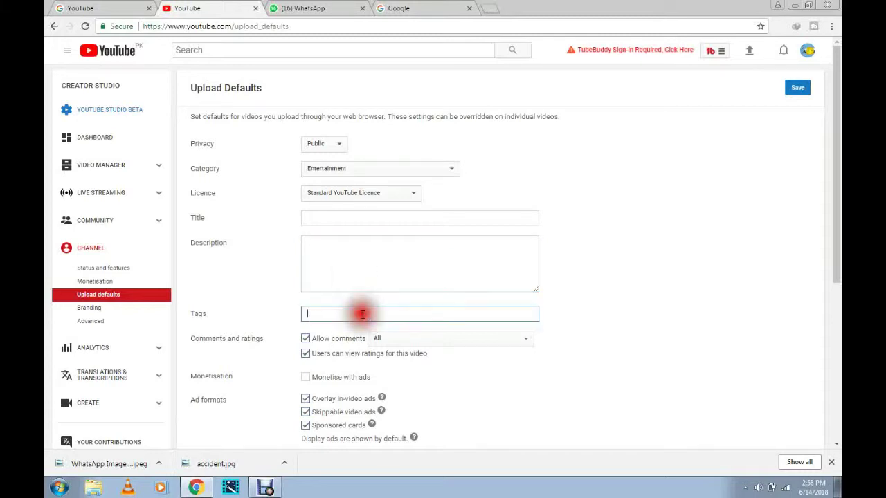
click(362, 313)
click(588, 311)
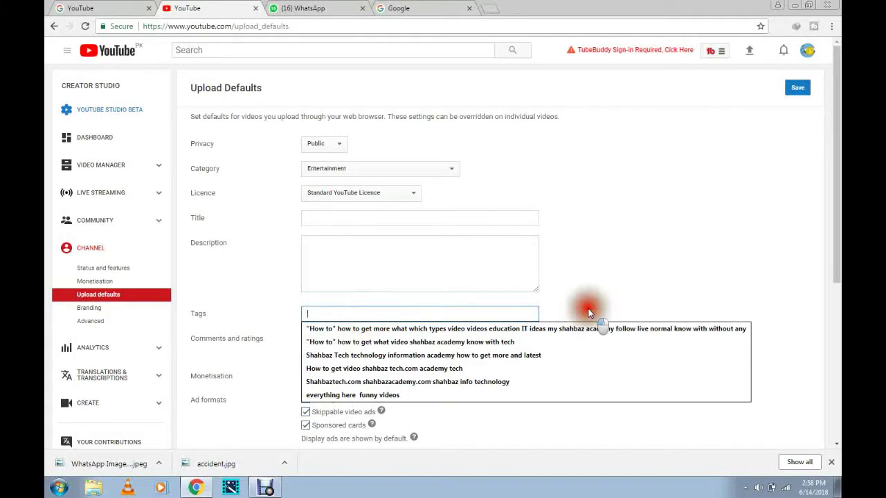
click(396, 311)
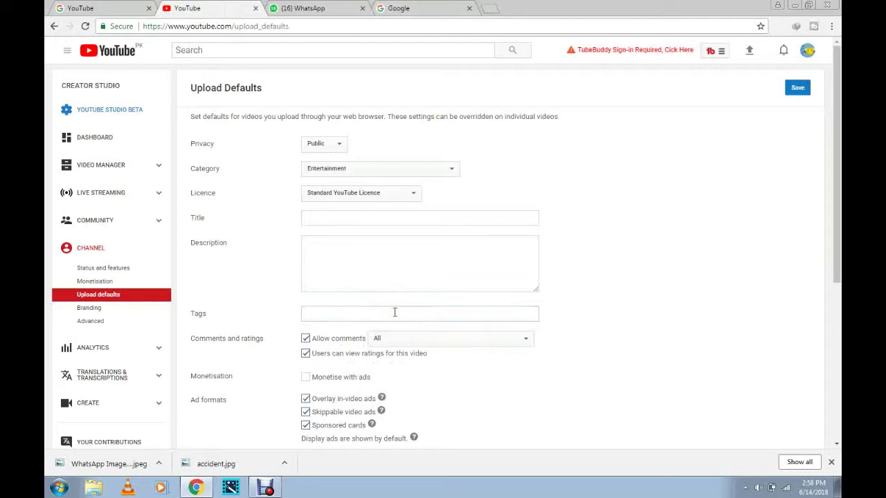
click(394, 313)
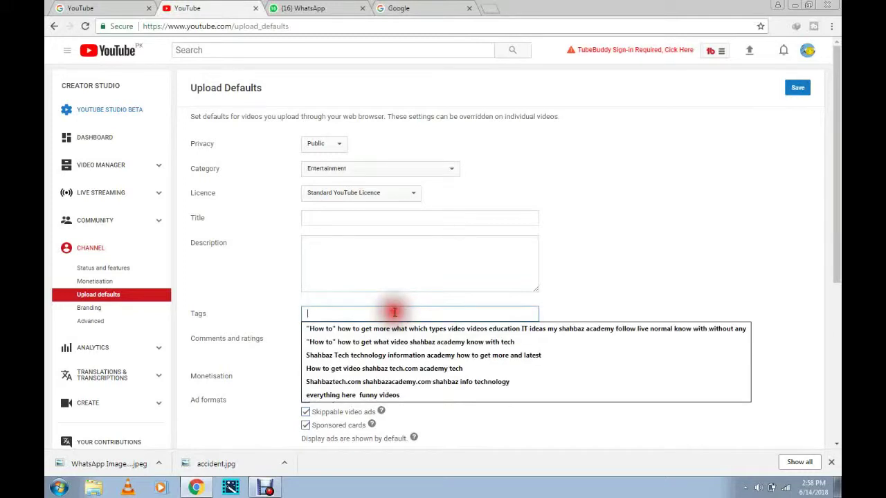
text(how to)
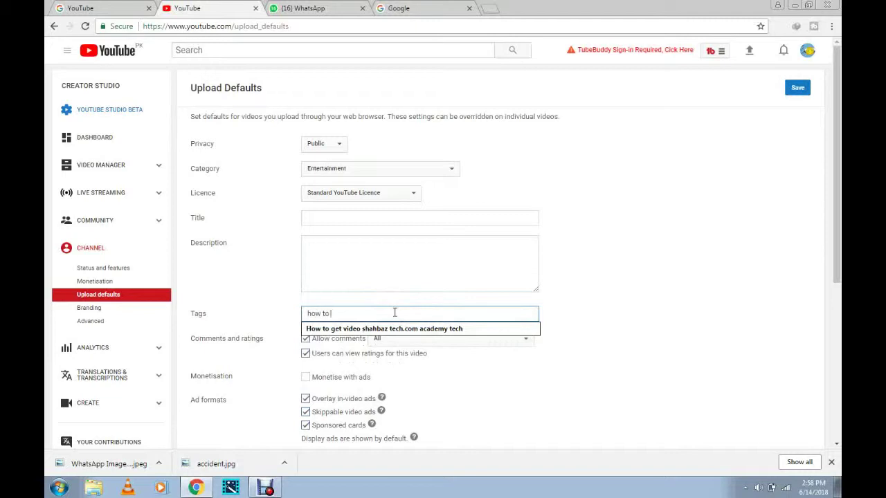
text( get infor)
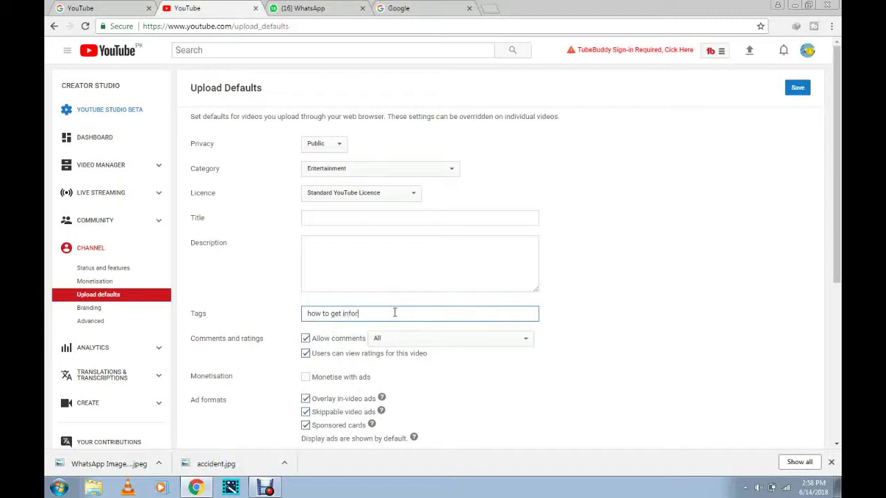
text(maion)
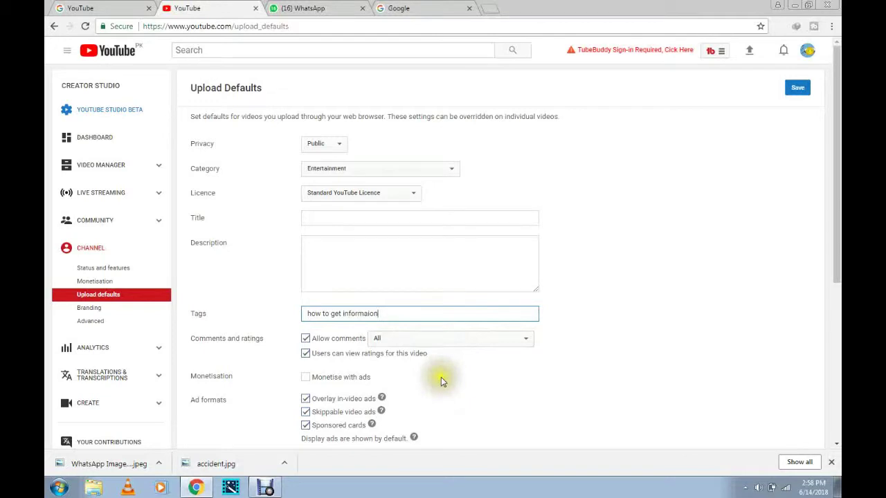
- Enable Monetise with ads in the upload defaults and accept the commercial-use rights notice
click(305, 377)
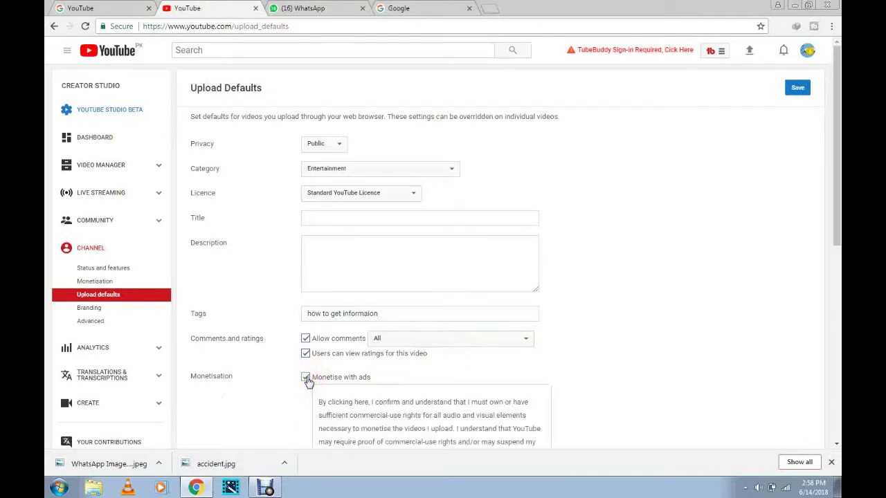
drag(836, 204, 833, 271)
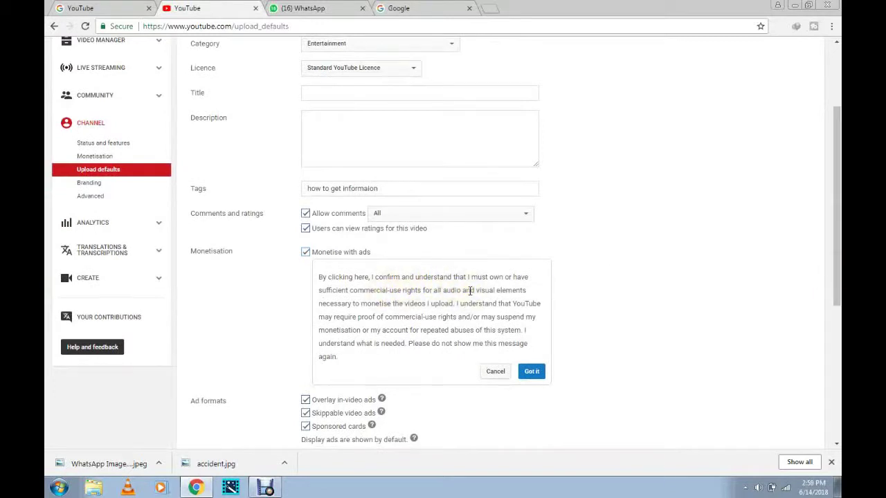
click(531, 375)
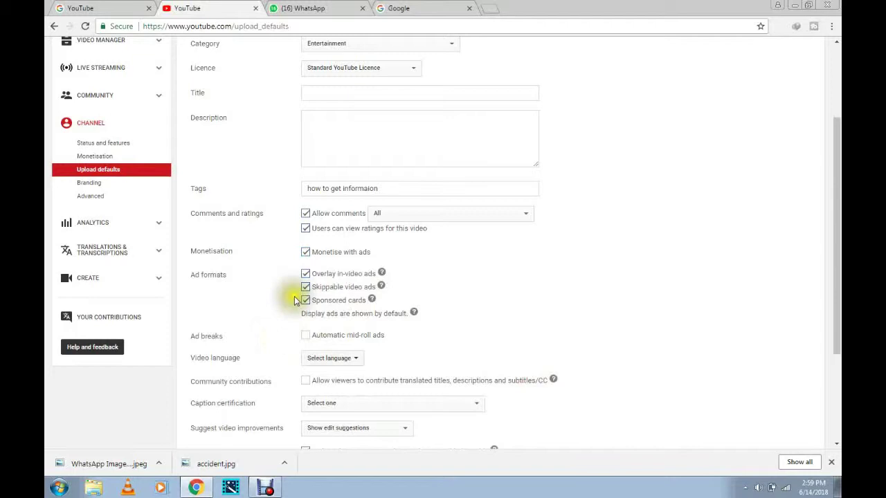
click(306, 252)
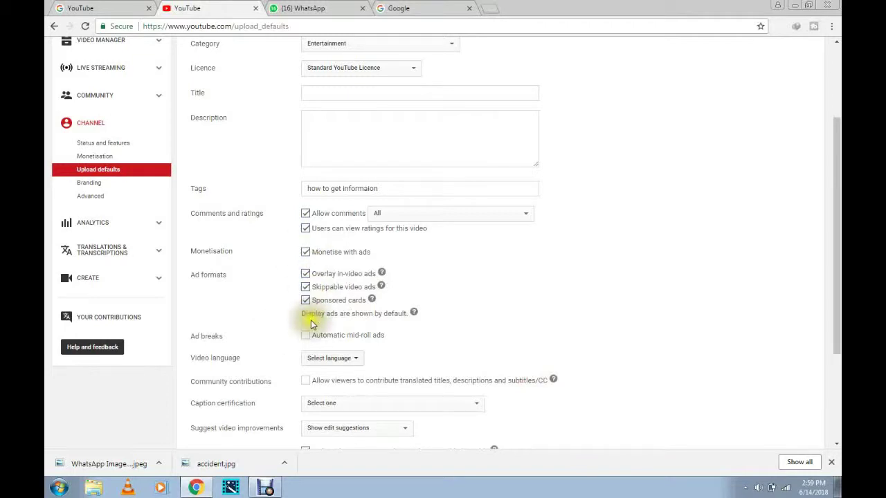
- Set the default video language to Urdu and the caption certification to "This content has never aired on television in the US.", and save
click(352, 361)
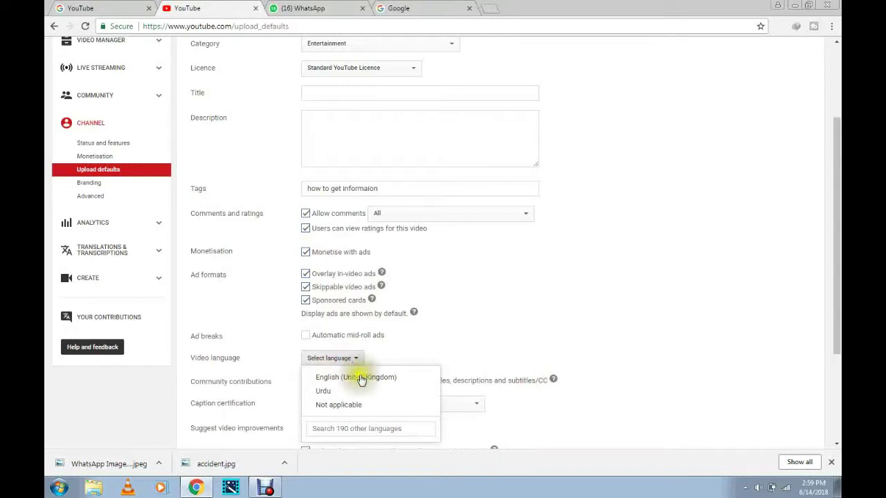
click(335, 393)
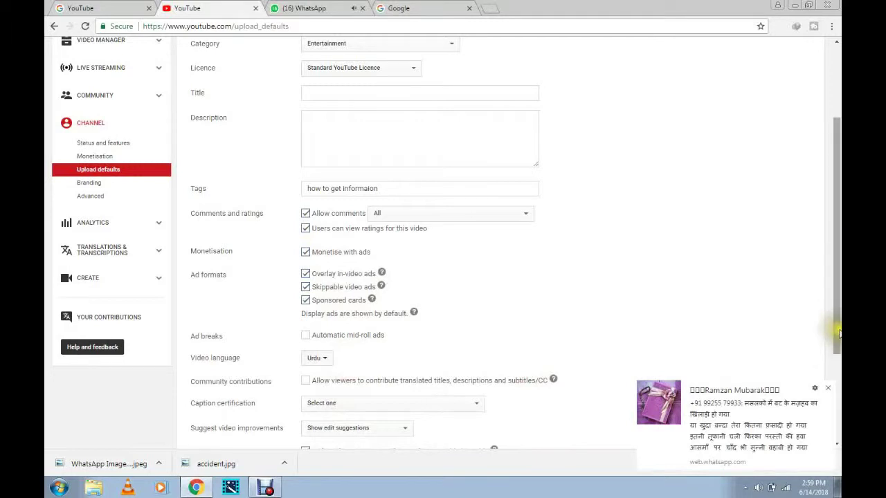
drag(831, 347, 836, 395)
scroll(831, 391, down, 2)
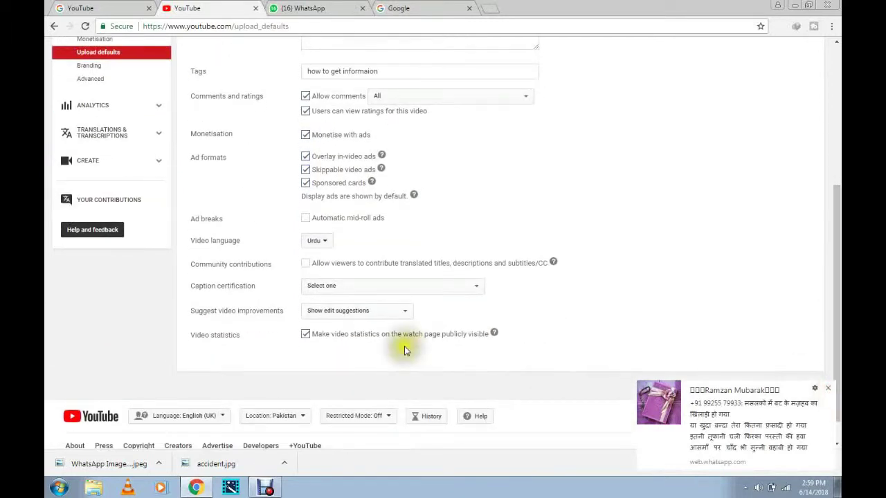
click(472, 288)
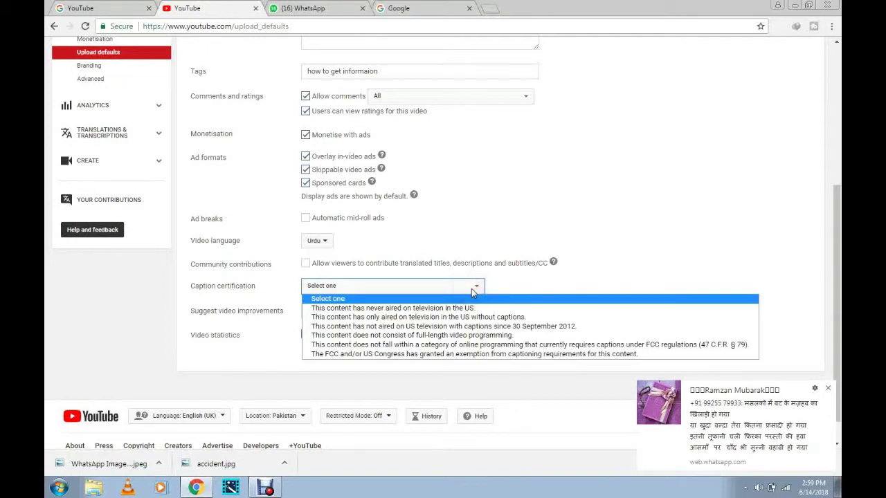
click(436, 310)
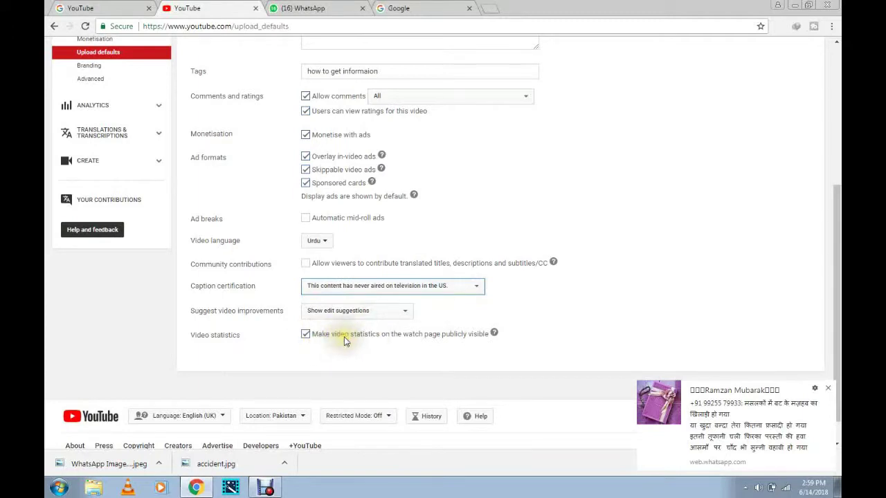
drag(835, 293, 796, 100)
click(798, 91)
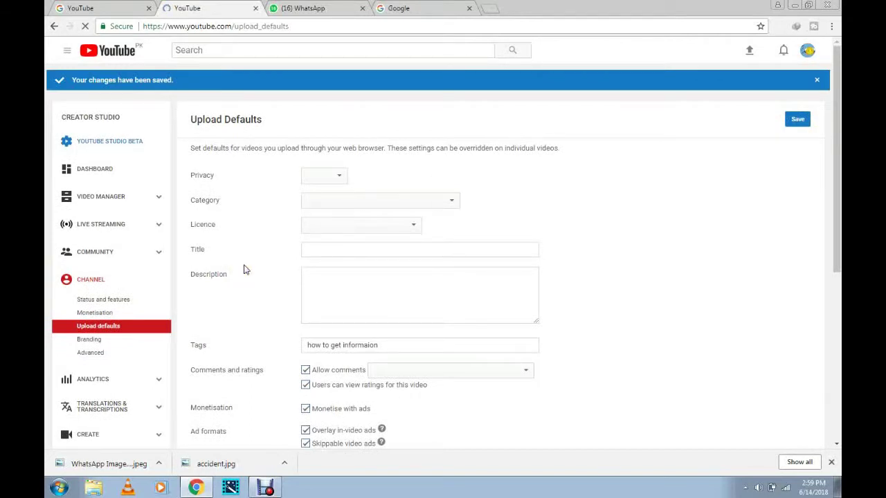
- Start the AdSense sign-up from the channel's Monetisation page, using the Everything Here account
click(107, 315)
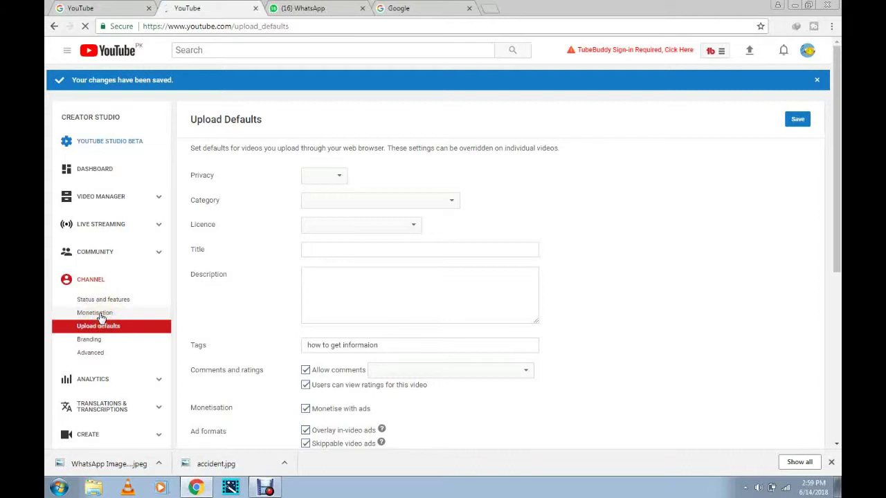
click(101, 315)
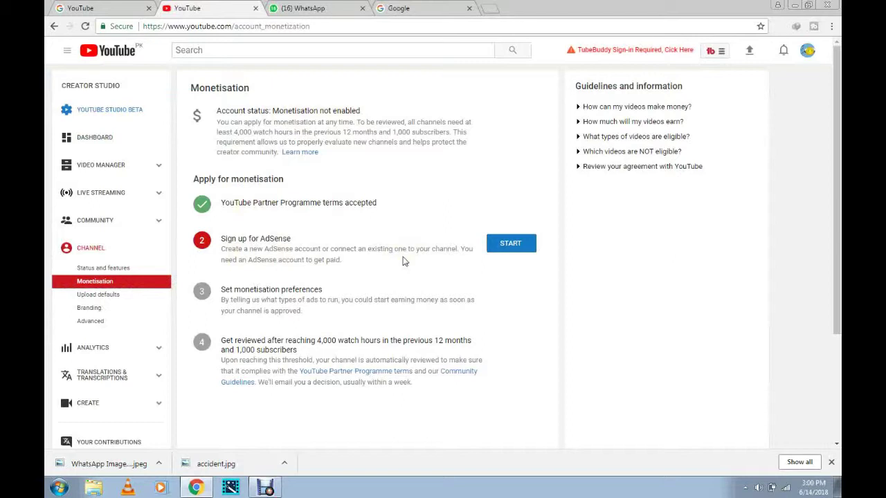
click(512, 245)
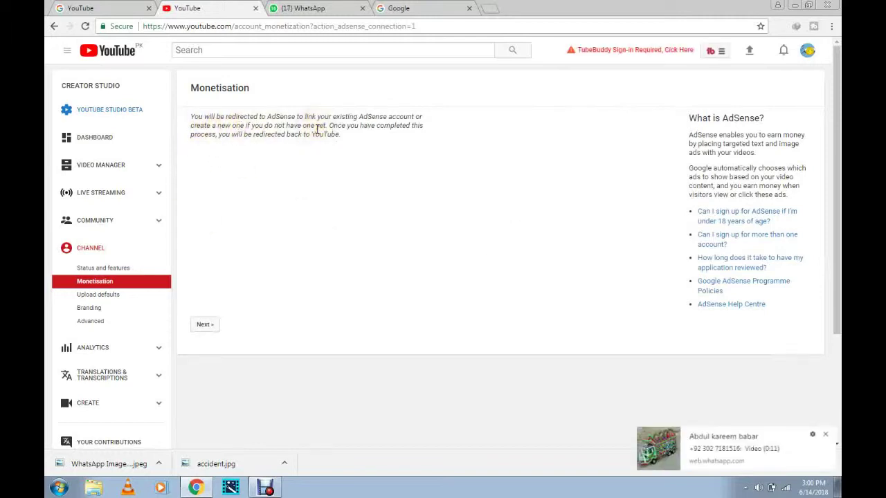
click(208, 325)
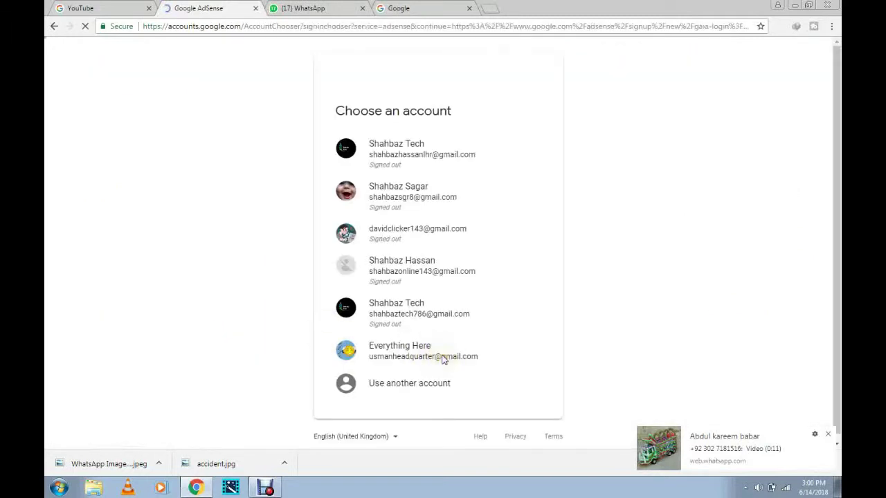
click(396, 361)
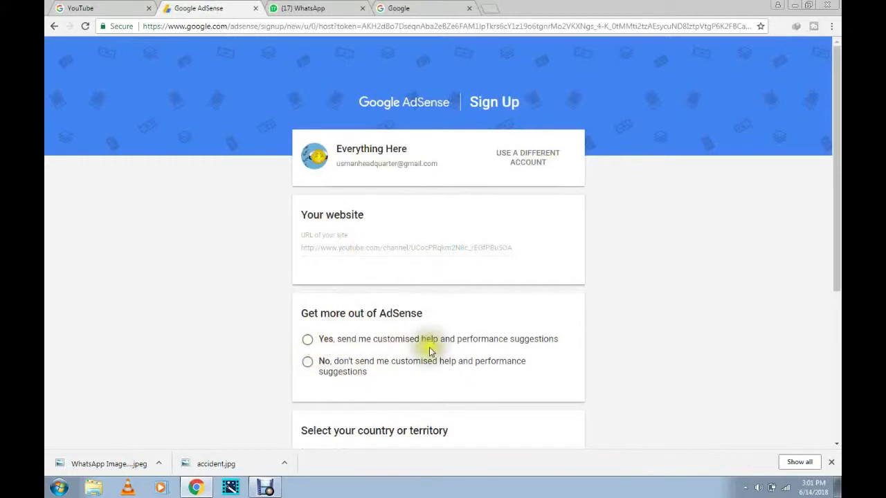
- Set the country or territory to Pakistan in the AdSense sign-up form
drag(837, 203, 836, 277)
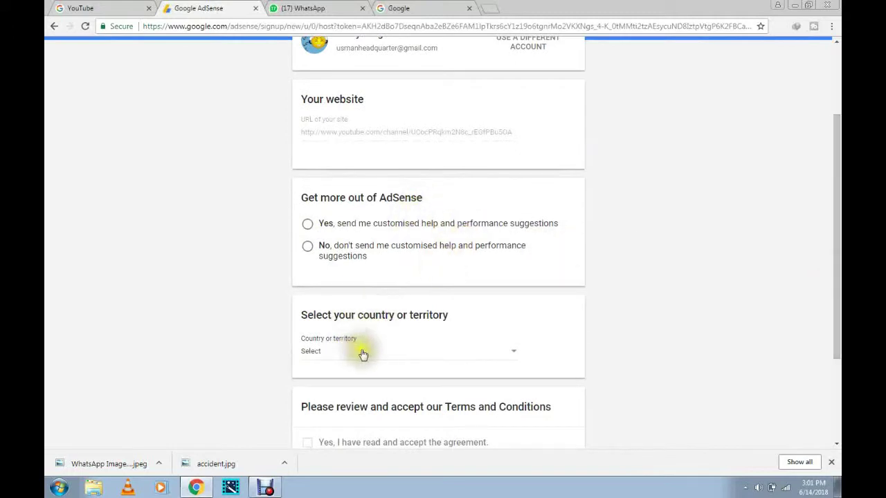
click(512, 355)
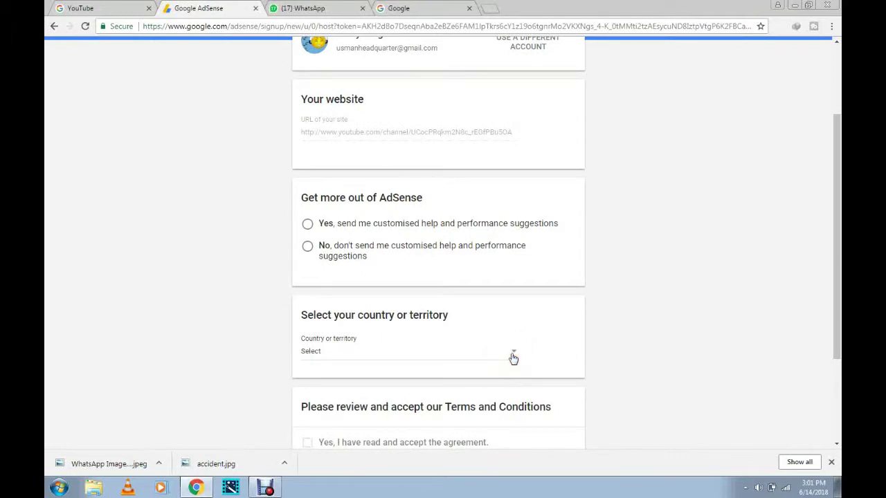
click(513, 356)
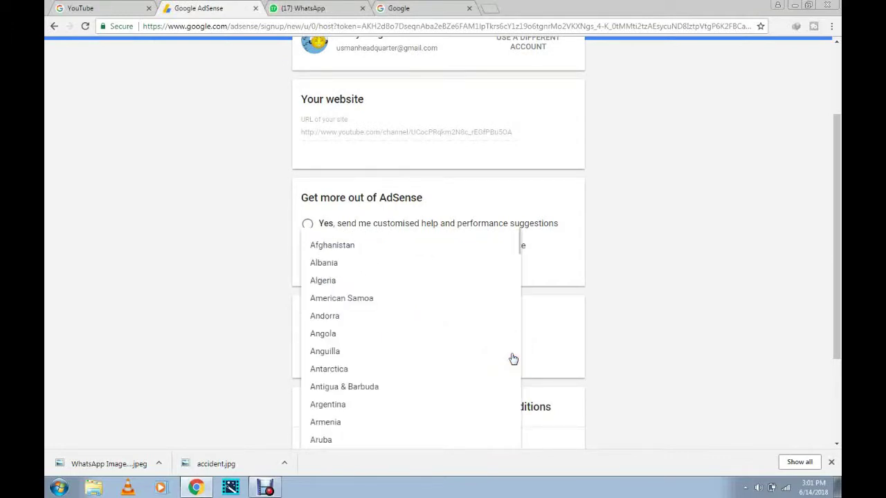
key(p)
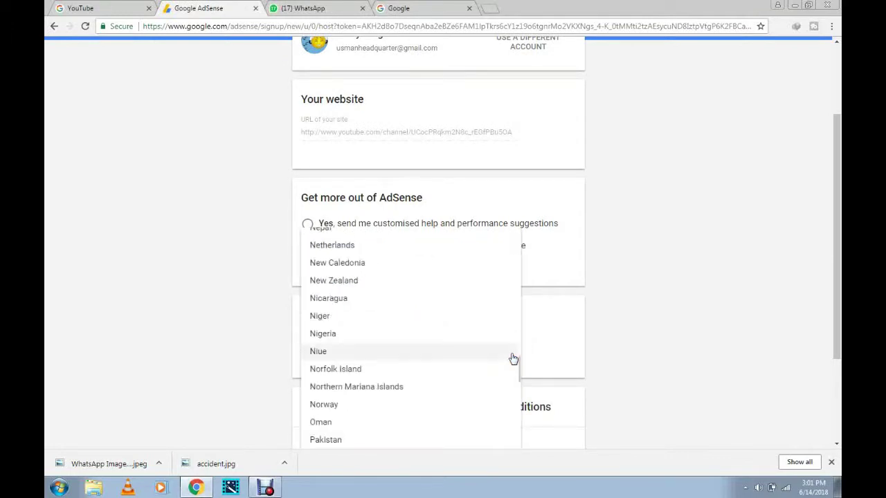
click(368, 445)
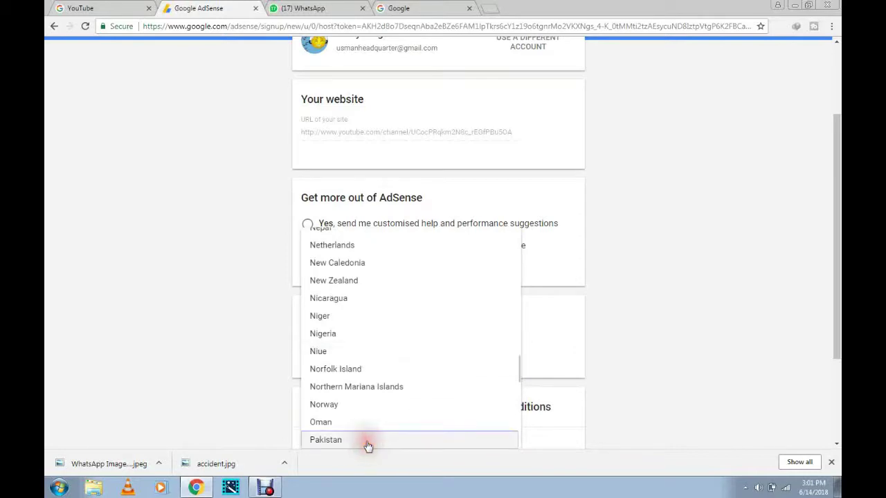
- Go through the AdSense Online Terms of Service to the end and accept the agreement
drag(836, 225, 830, 312)
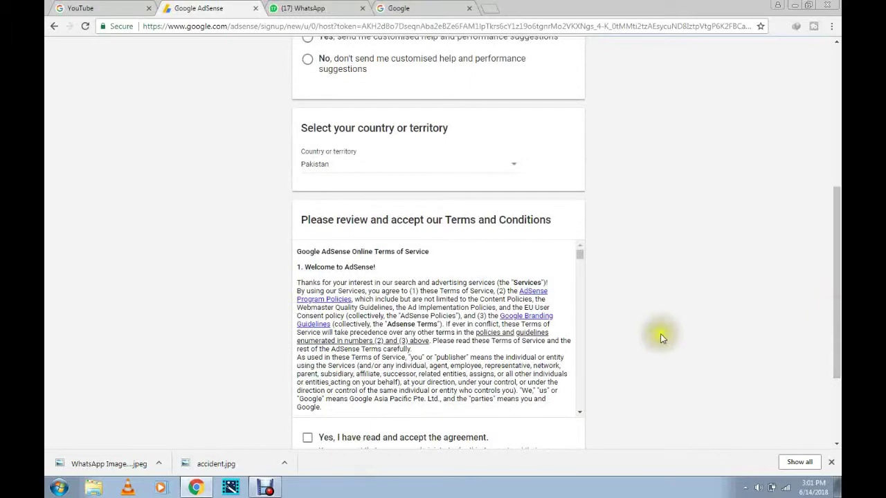
drag(832, 249, 832, 311)
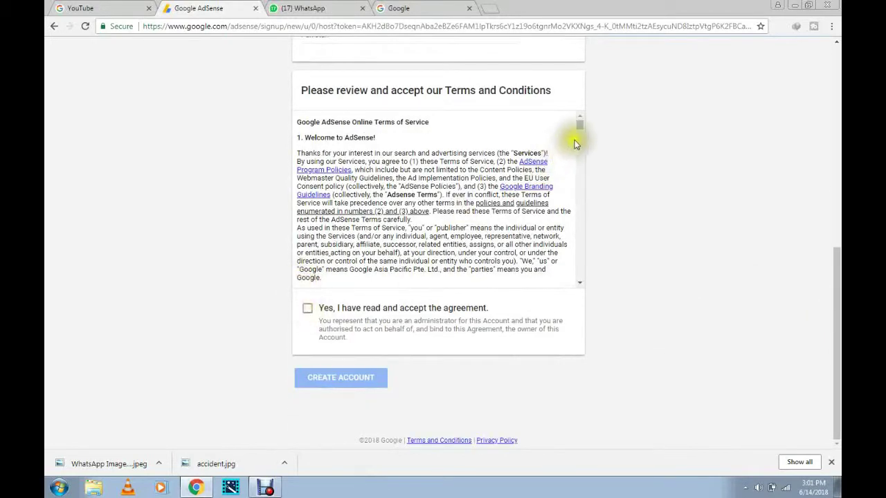
drag(577, 129, 580, 297)
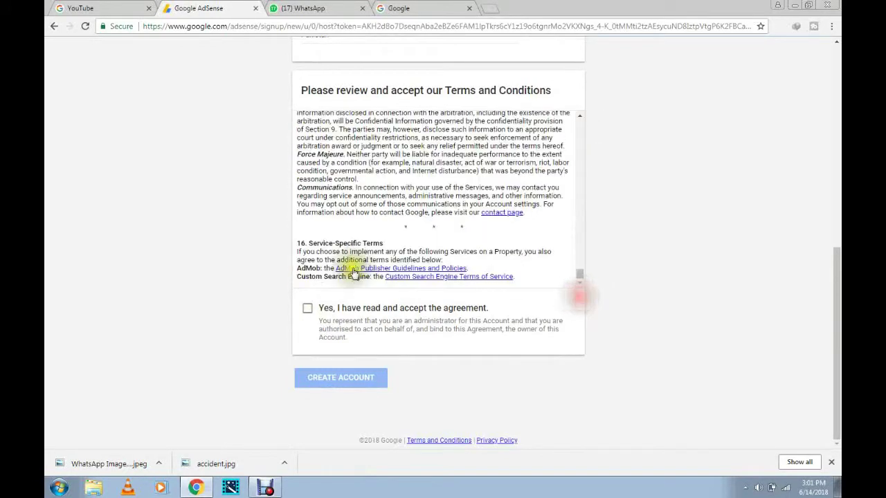
click(308, 308)
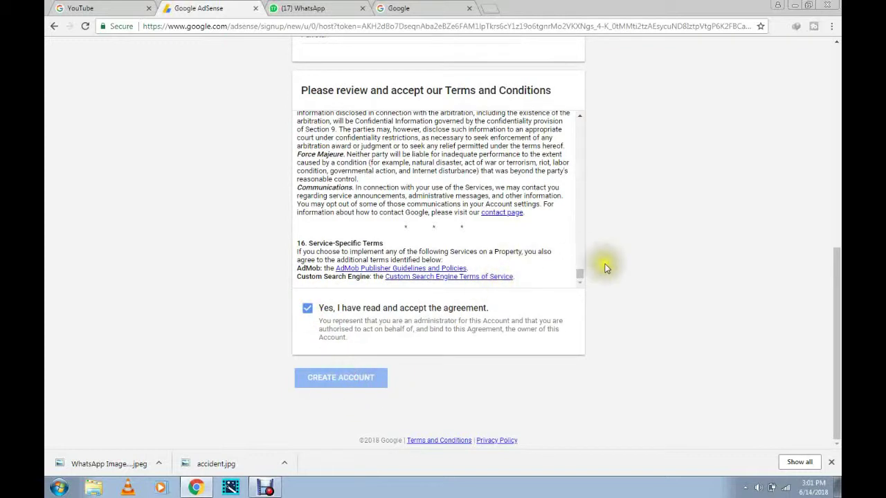
drag(836, 269, 836, 152)
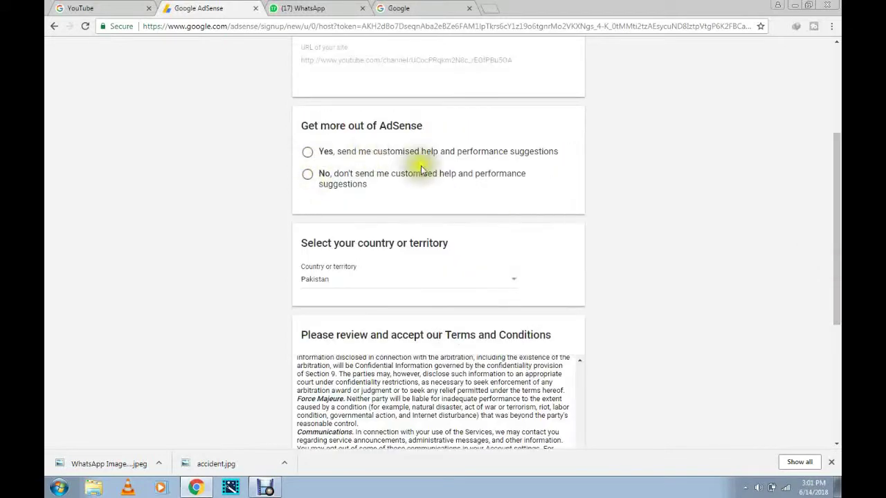
- Opt in to customised help and performance suggestions and create the AdSense account
click(308, 154)
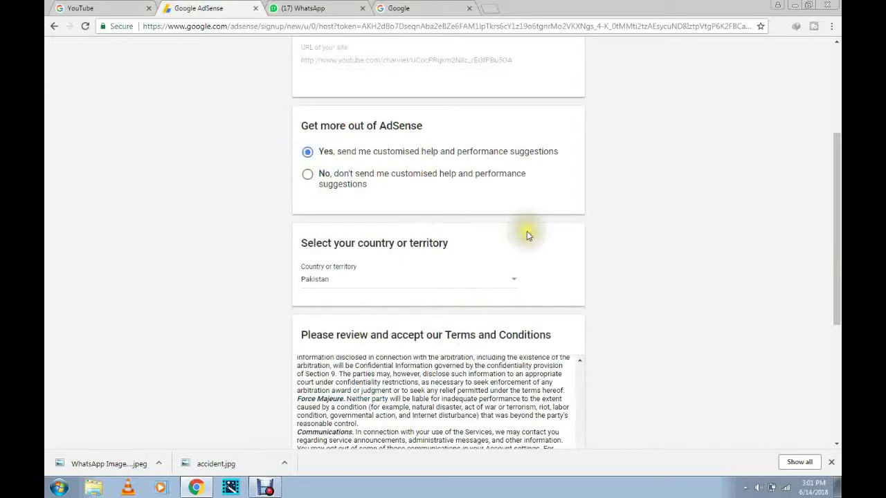
drag(835, 237, 837, 372)
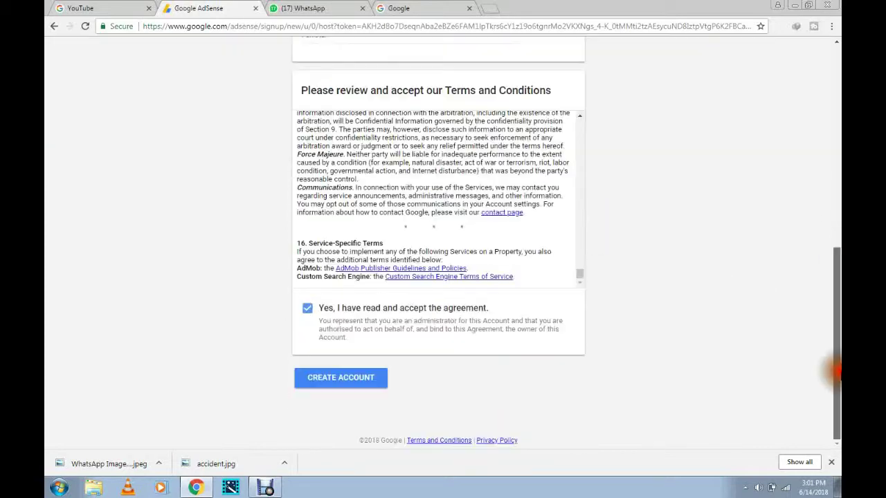
click(346, 384)
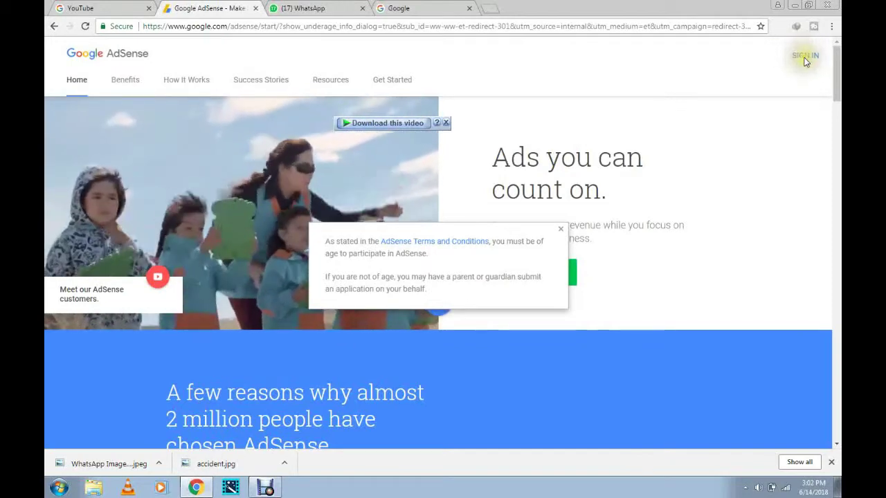
- Dismiss the age requirement notice and sign in to AdSense with the Everything Here account
click(807, 56)
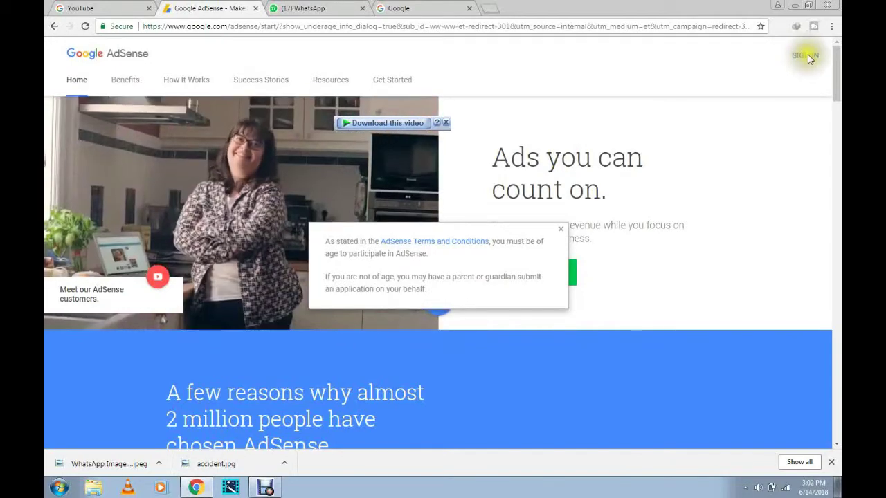
click(560, 230)
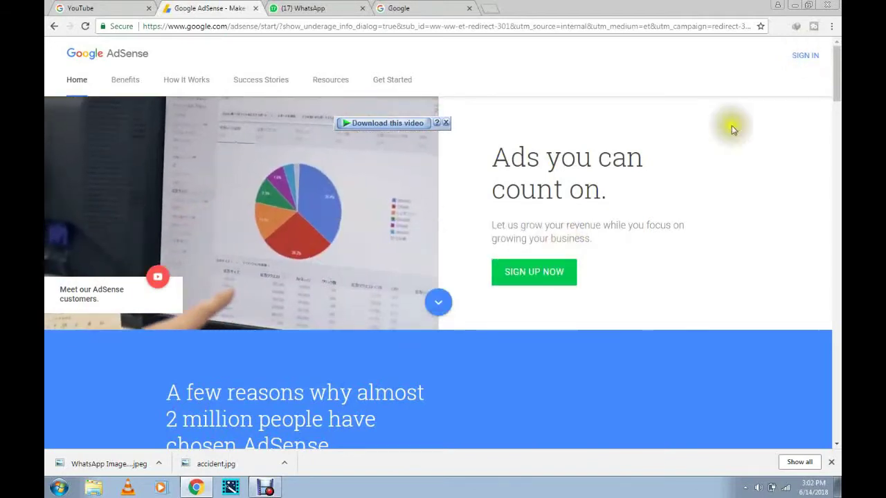
click(807, 58)
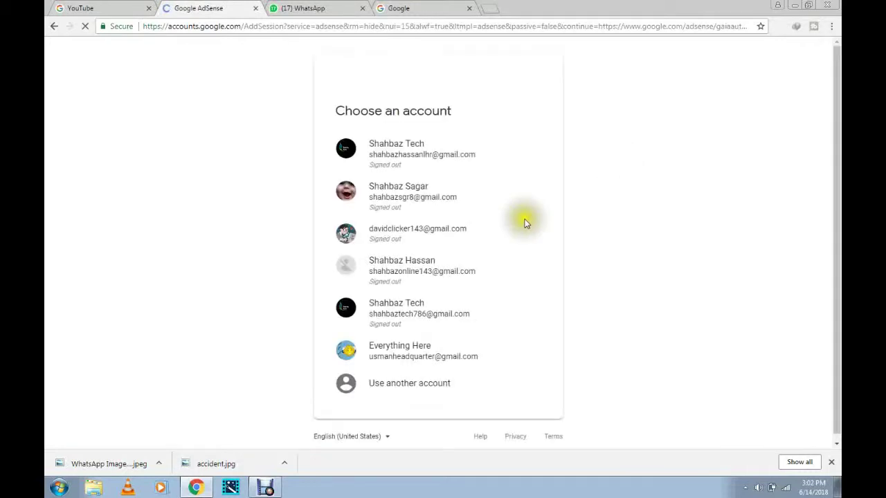
click(409, 354)
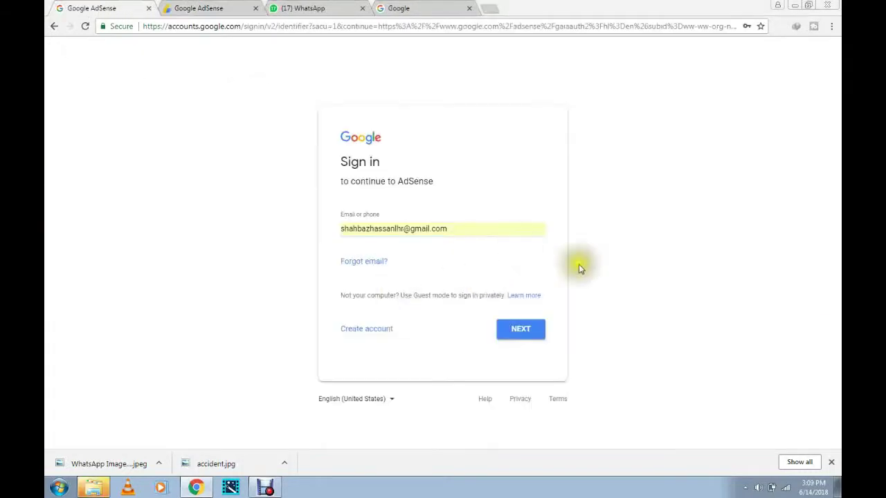
- Sign in to AdSense with the other, prefilled Google account by submitting its e-mail and account password
click(514, 327)
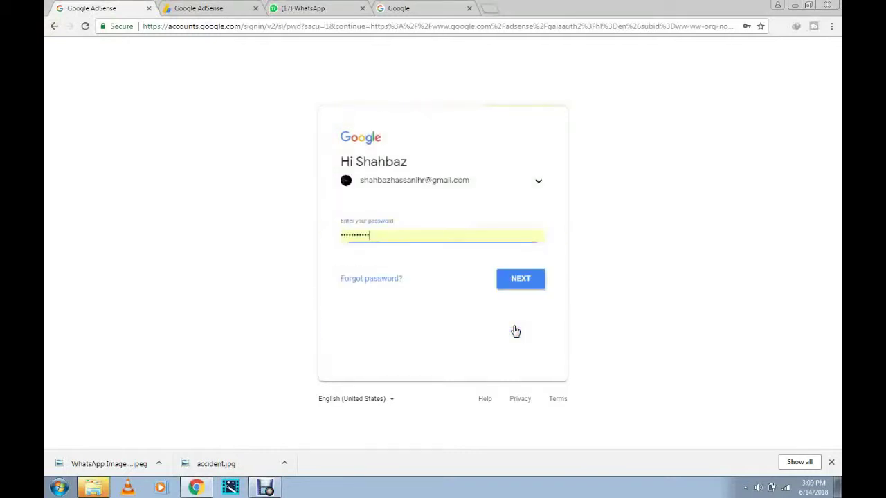
click(521, 277)
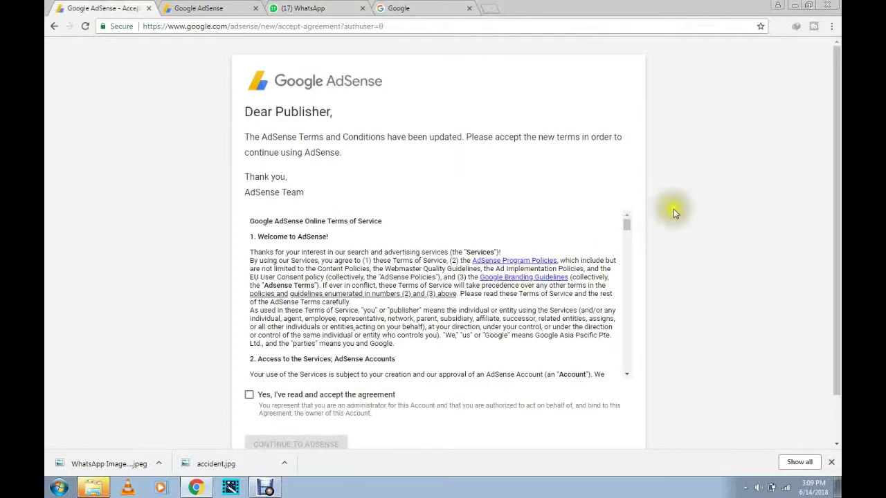
- Go through the updated AdSense Online Terms of Service to the end, accept the agreement and continue to AdSense
scroll(628, 269, down, 10)
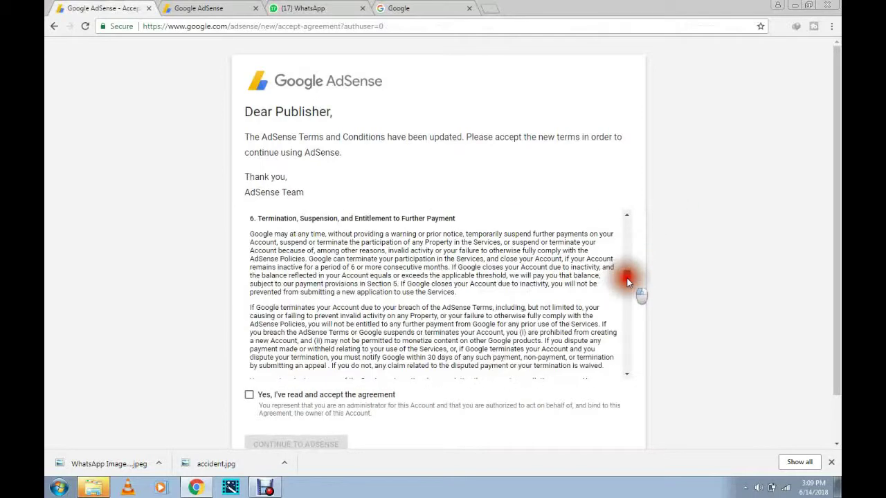
drag(629, 320, 625, 381)
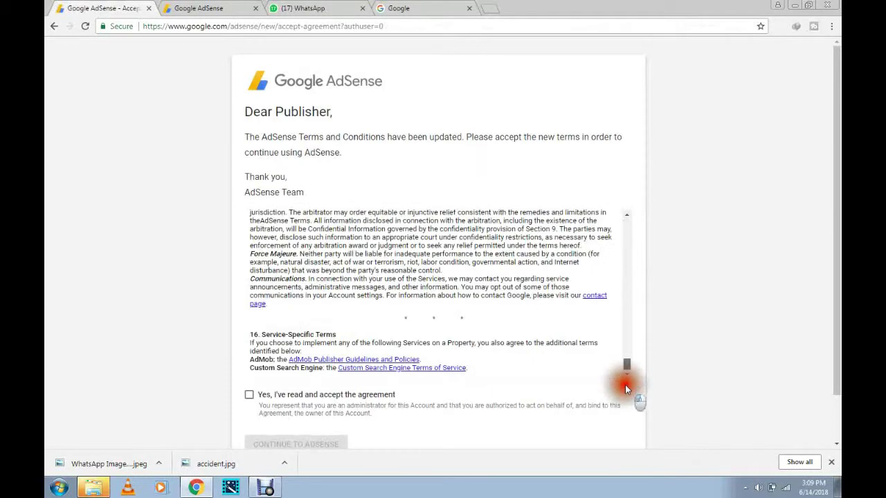
click(251, 396)
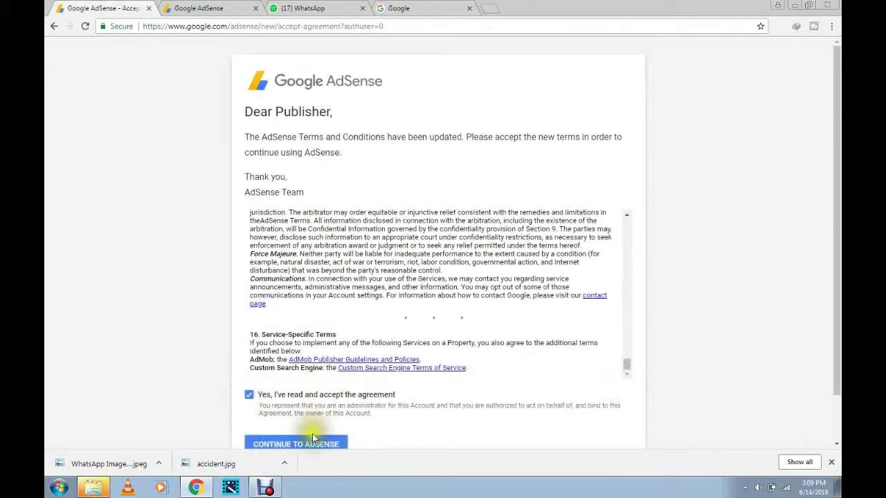
click(313, 441)
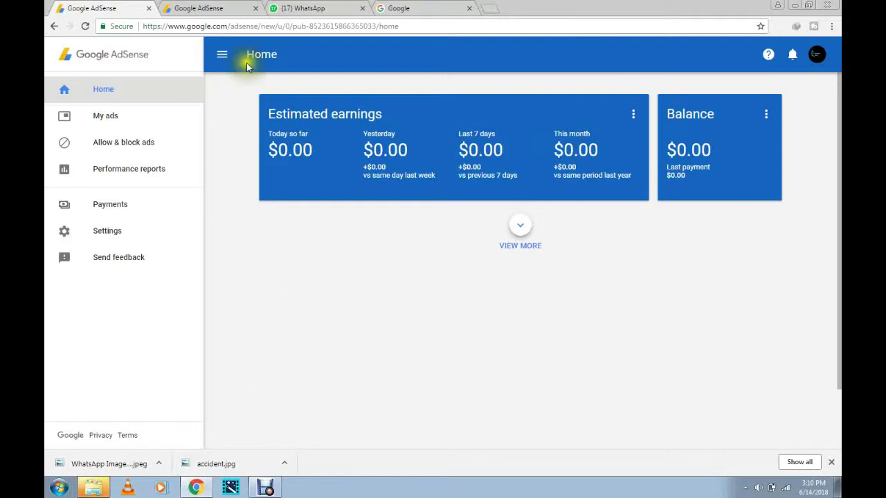
- Load youtube.com in place of the AdSense sign-up form and open the signed-in channel's Creator Studio
click(200, 8)
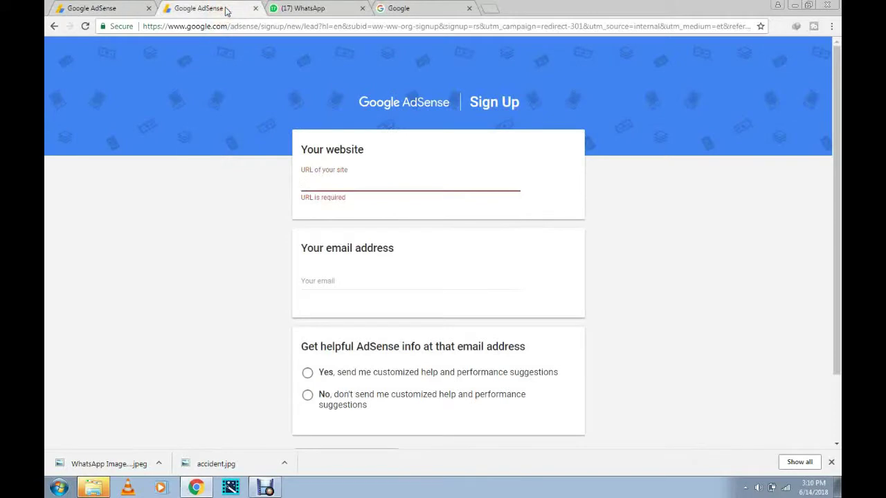
text(y)
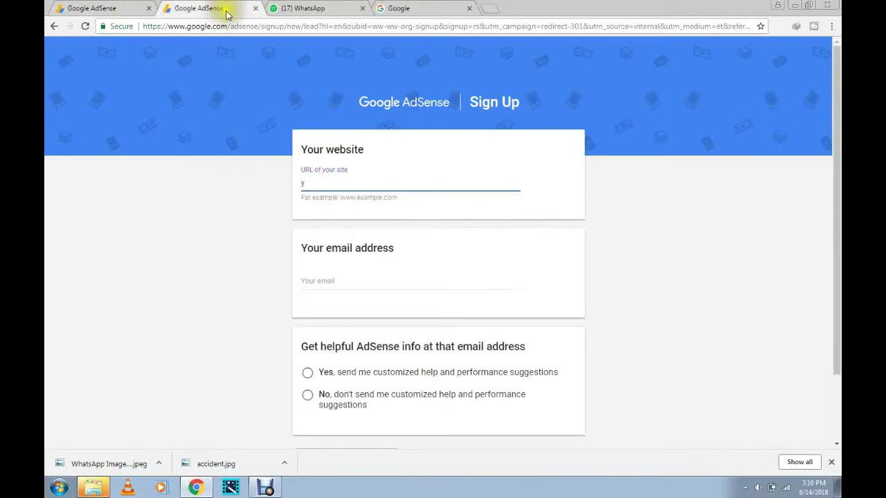
click(228, 25)
text(y)
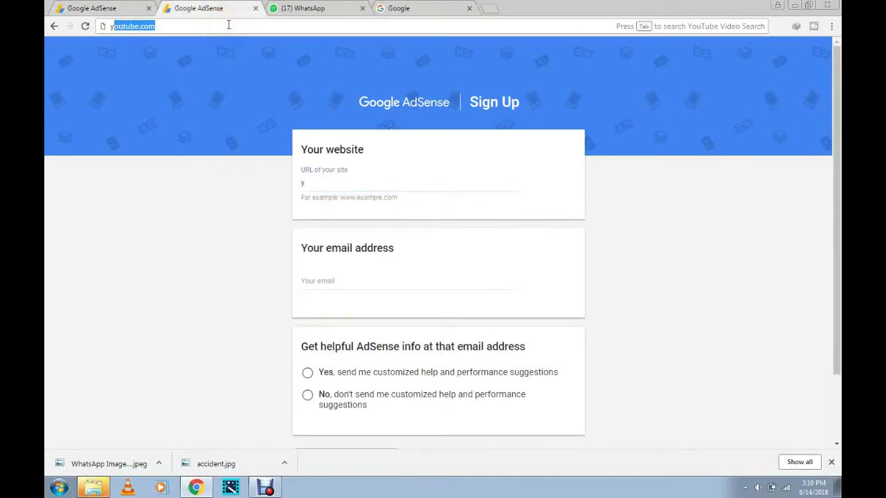
key(Return)
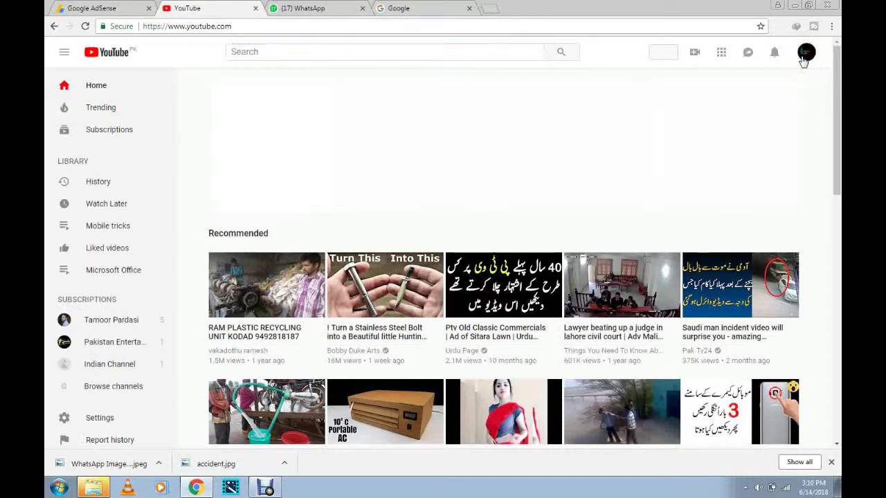
click(805, 56)
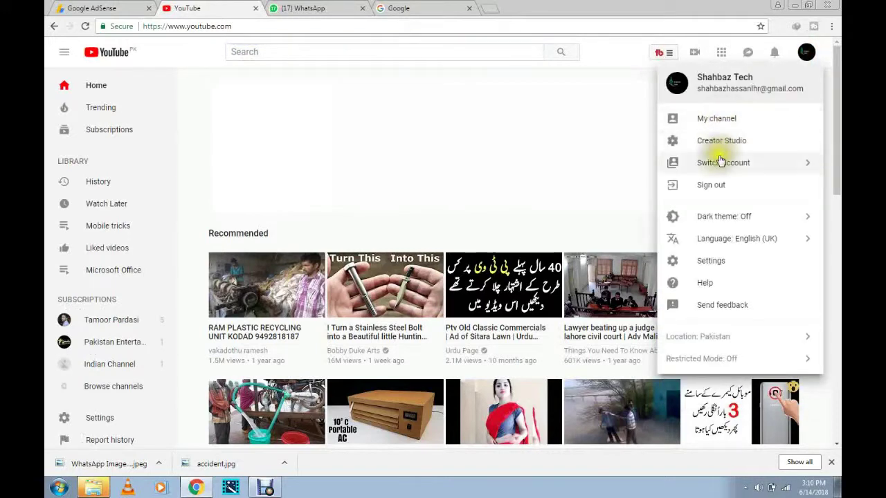
click(720, 141)
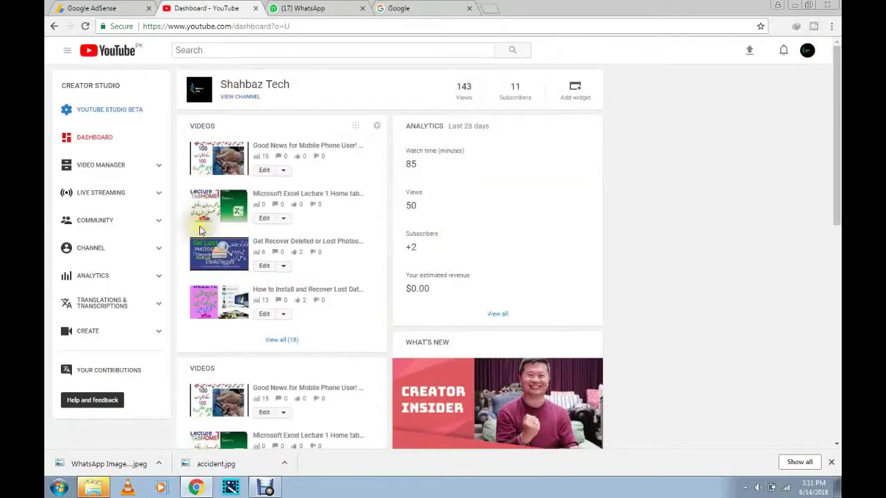
- Open the channel's Monetisation page and review the application steps, including the watch hours and subscribers required for review
click(111, 250)
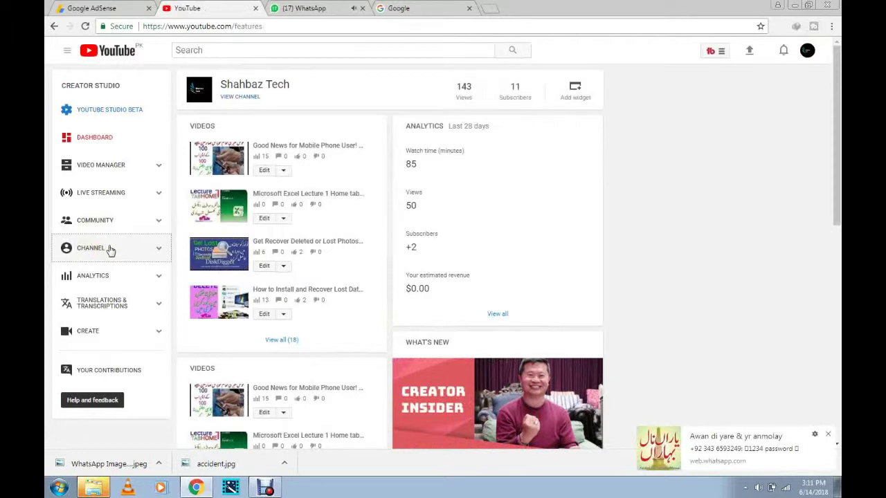
click(110, 249)
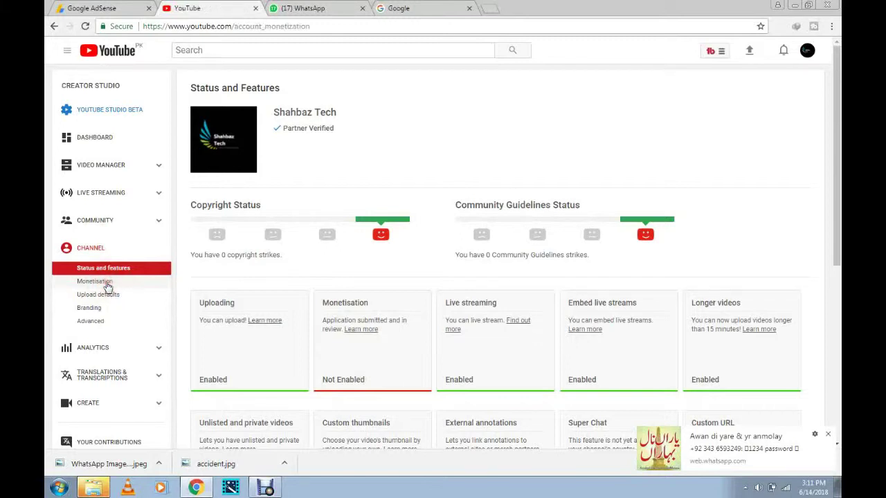
click(107, 286)
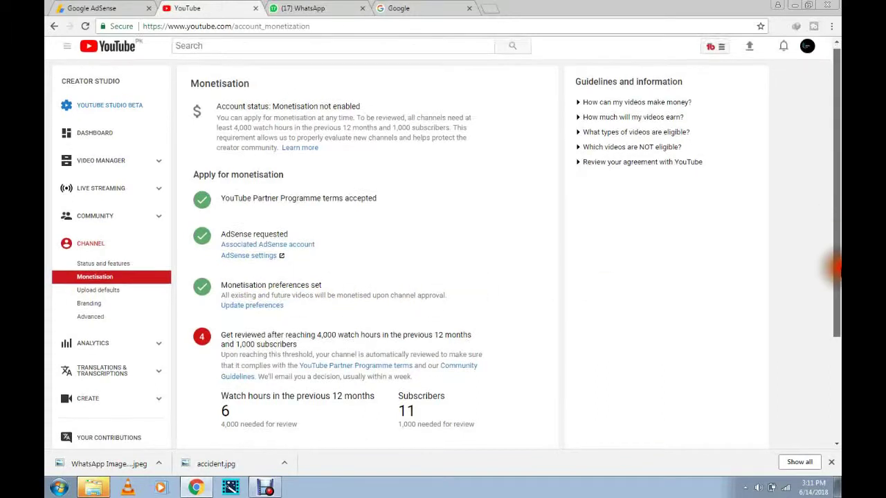
drag(839, 227, 838, 278)
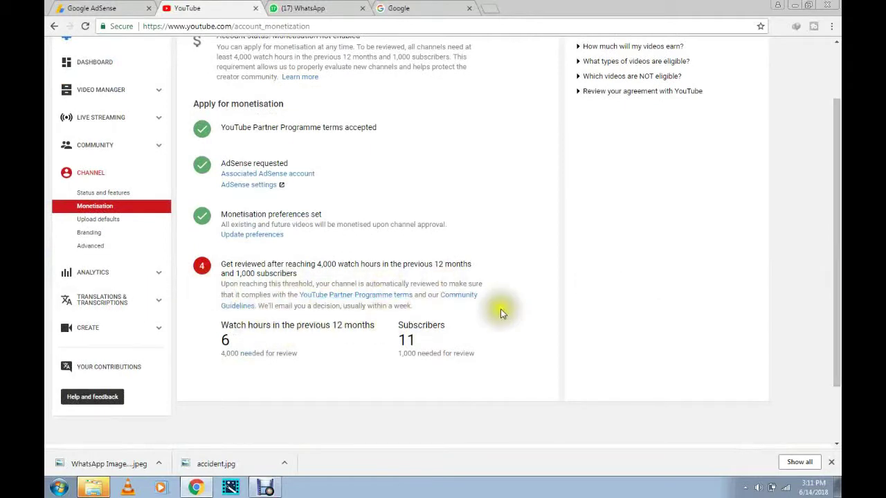
drag(839, 224, 834, 93)
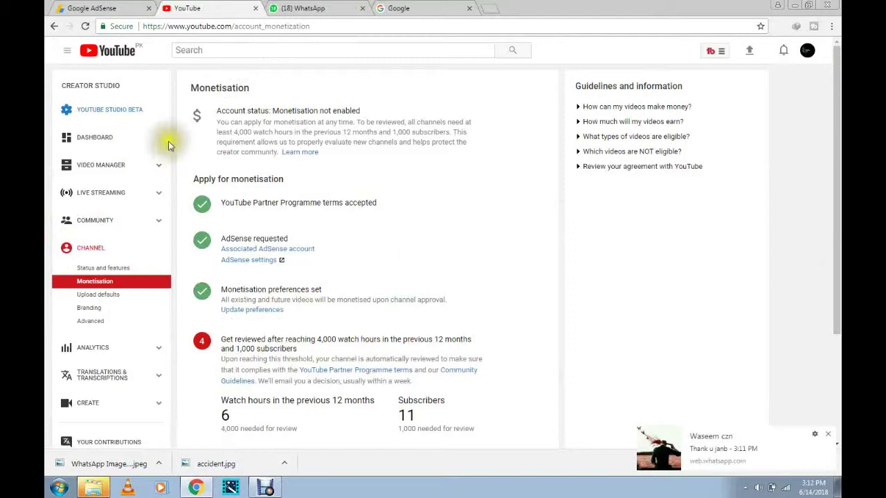
- Return to the Creator Studio dashboard and view the channel's overview and 28-day analytics
click(105, 137)
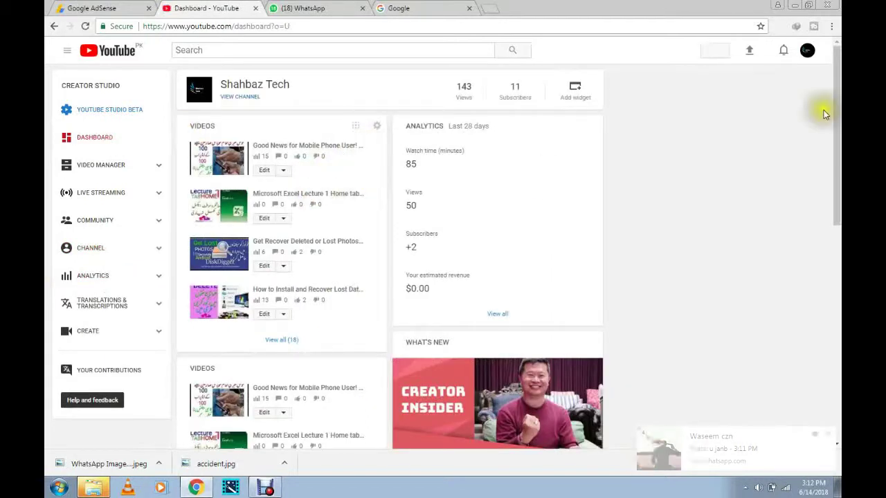
mouse_move(837, 121)
mouse_down()
mouse_move(835, 352)
mouse_move(836, 111)
mouse_up()
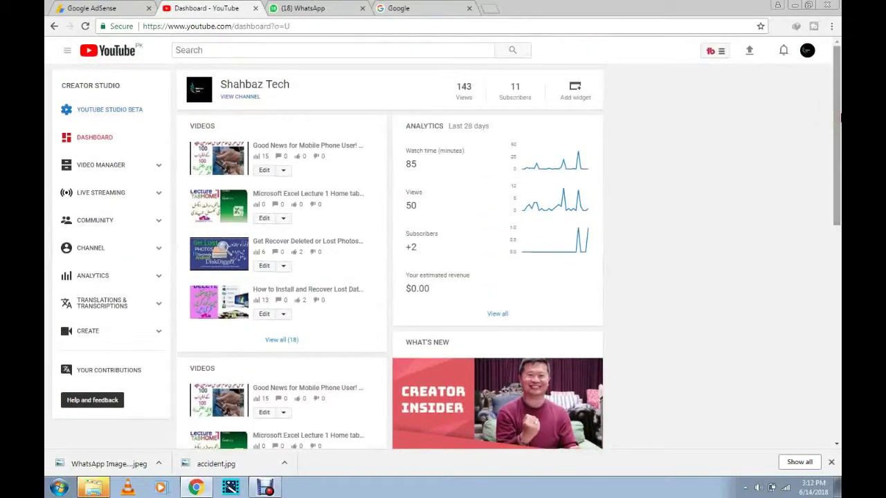